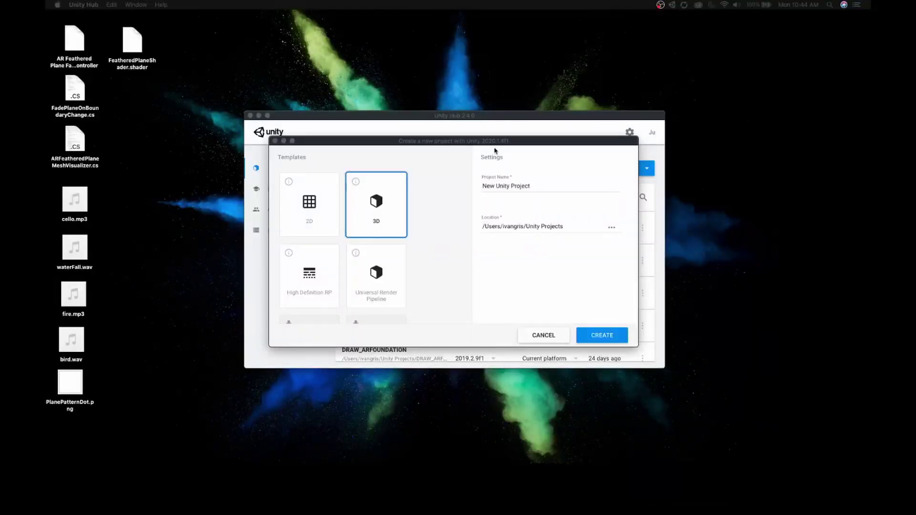
Name the new 3D project AR_3DAudio and create it
click(535, 187)
key(BackSpace)
text(AR_3DAudio)
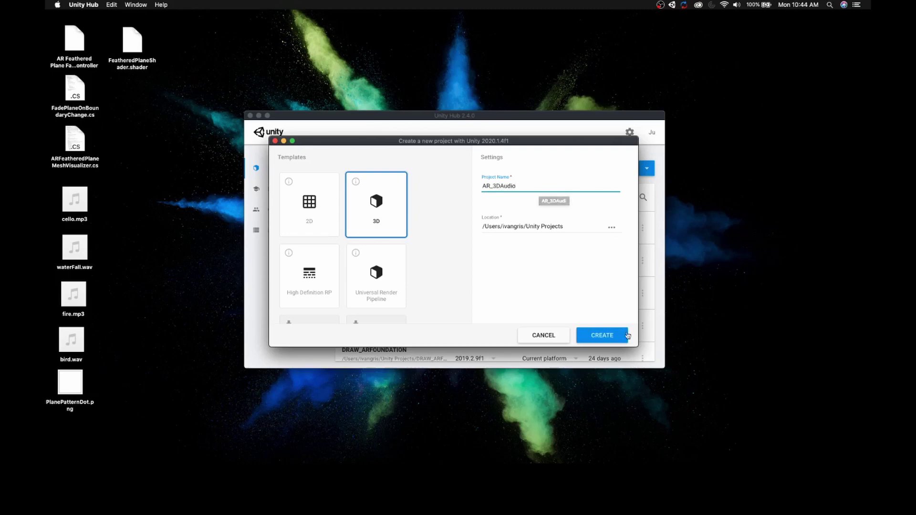
click(620, 339)
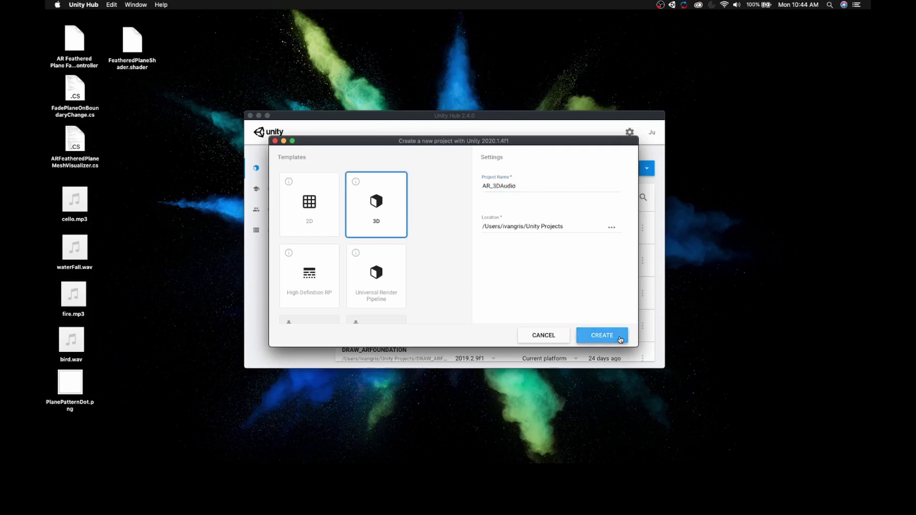
click(620, 338)
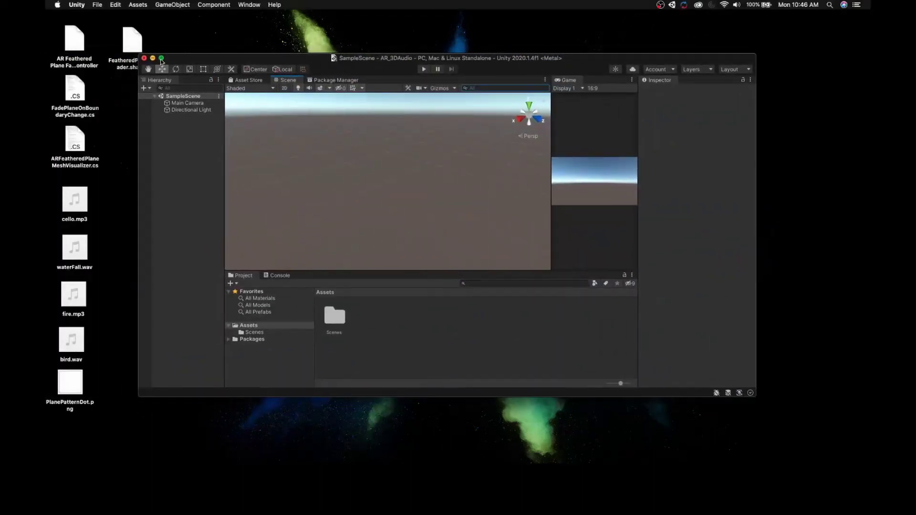
Find AR Foundation in the Unity Registry by searching 'ArFounda' and install it
click(159, 58)
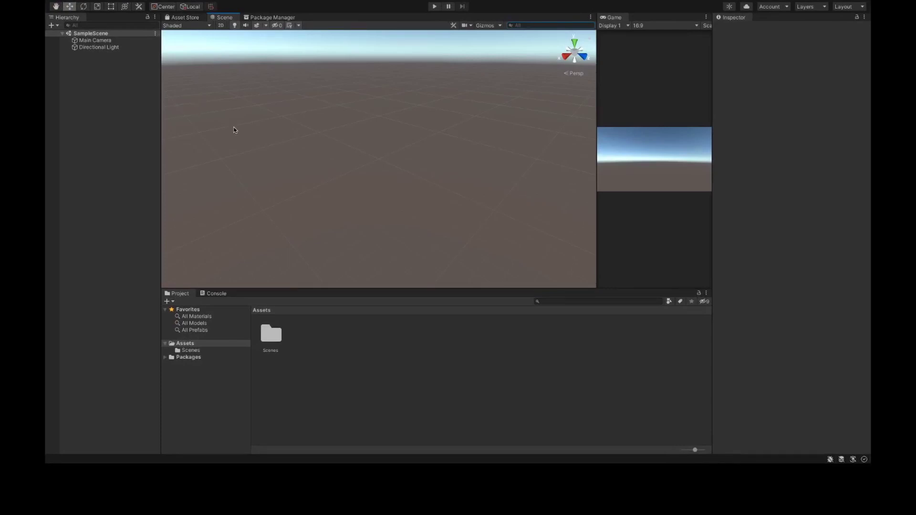
click(249, 4)
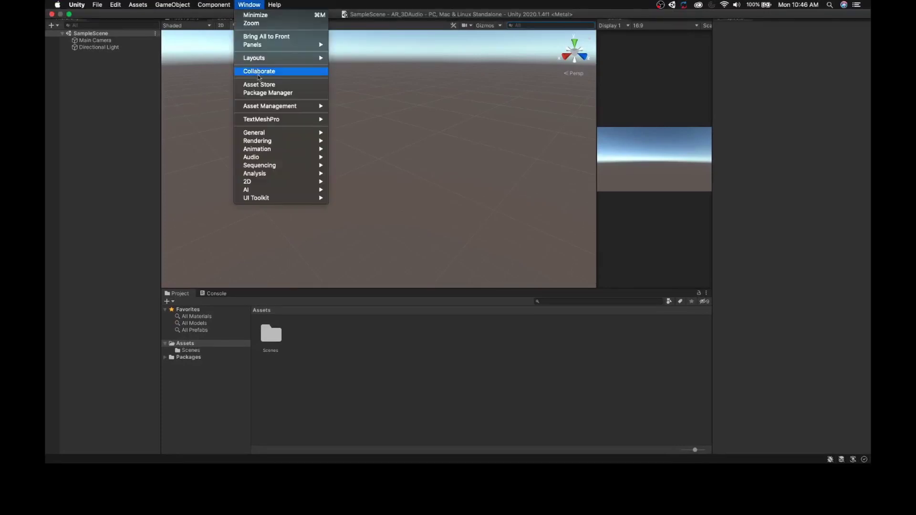
click(262, 93)
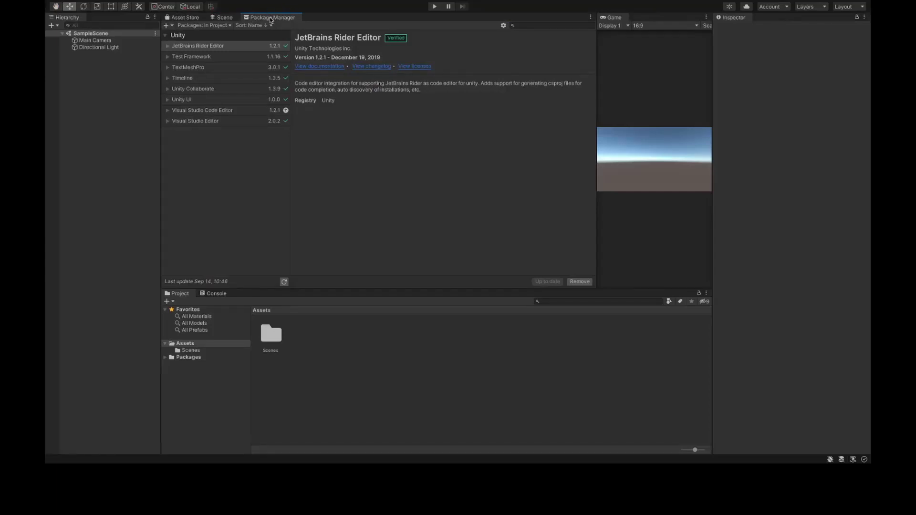
click(229, 25)
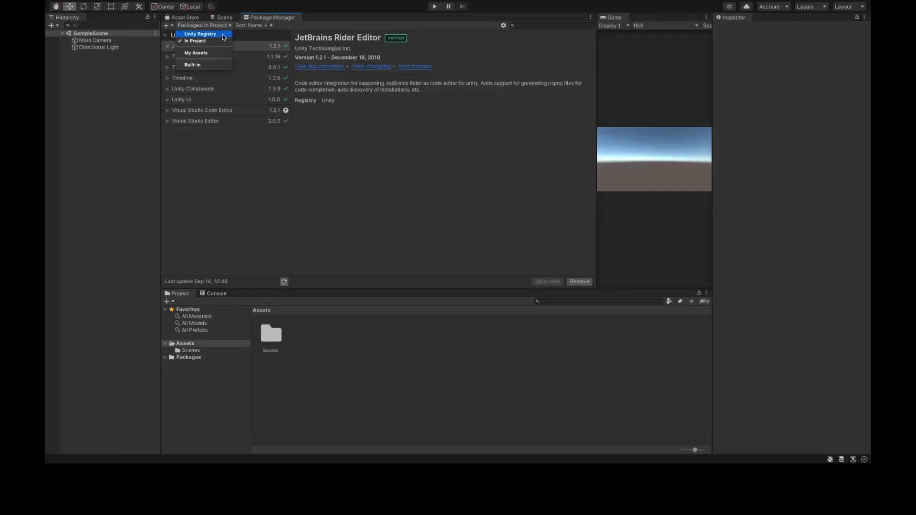
click(216, 35)
click(528, 25)
text(ArFounda)
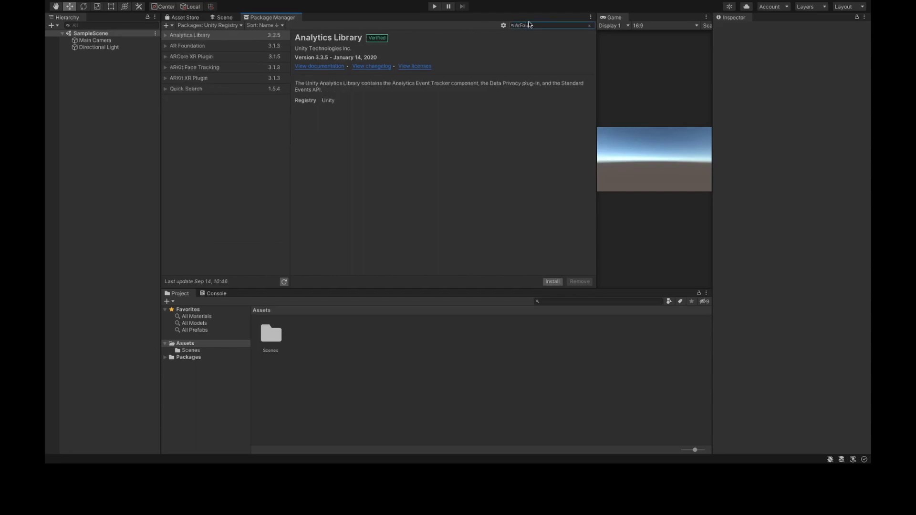
click(172, 36)
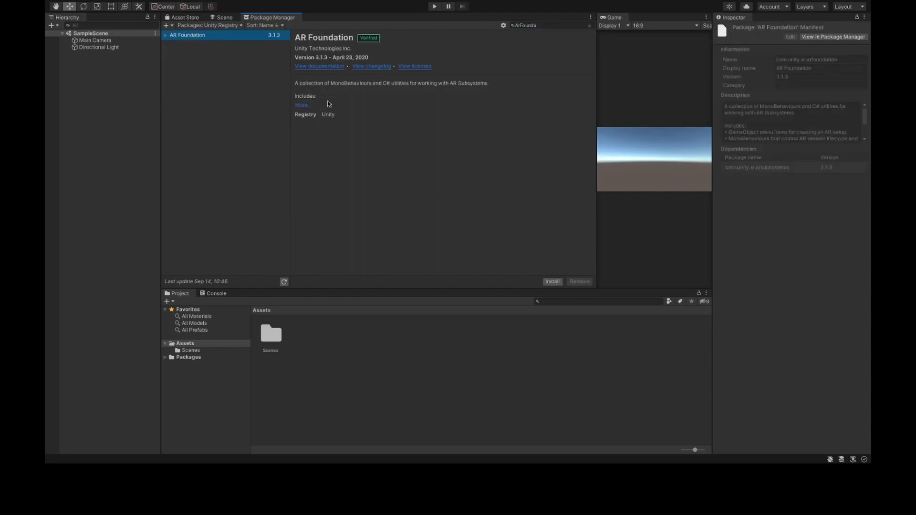
click(551, 282)
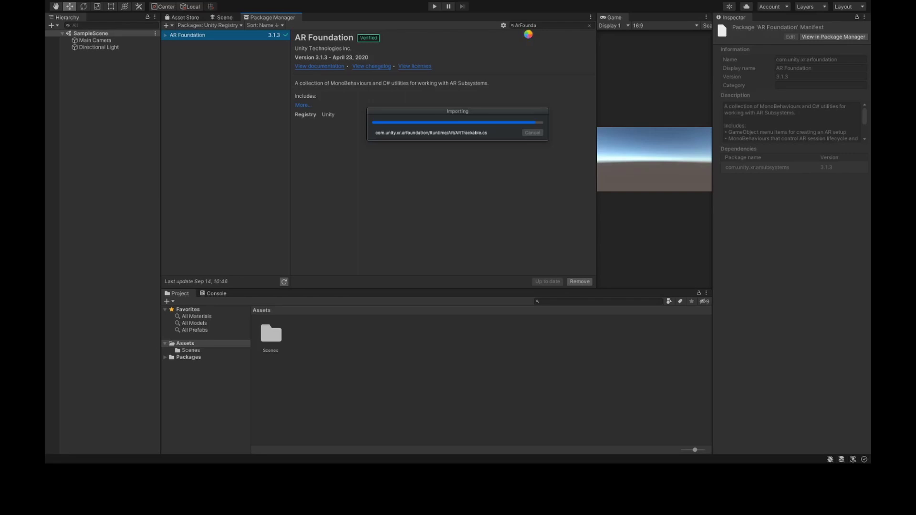
Search 'Arcore' and install the ARCore XR Plugin
click(538, 26)
text(Arcore)
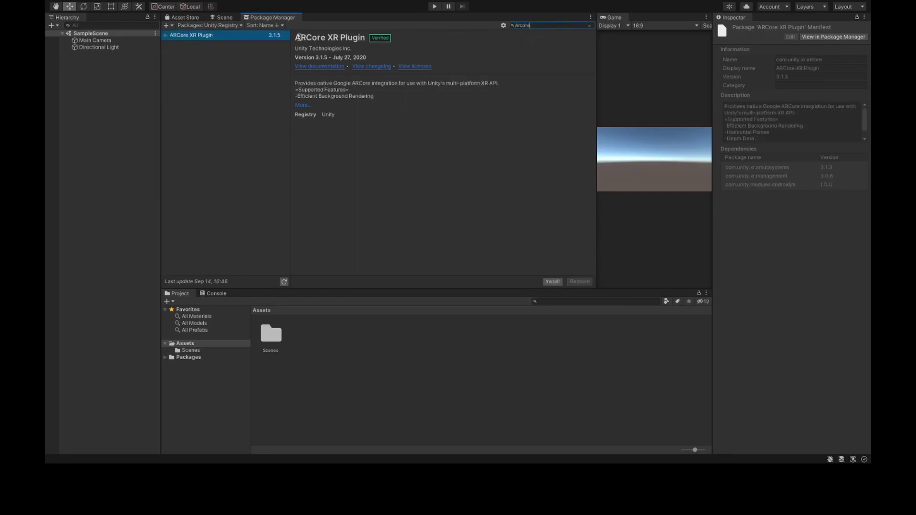
click(550, 282)
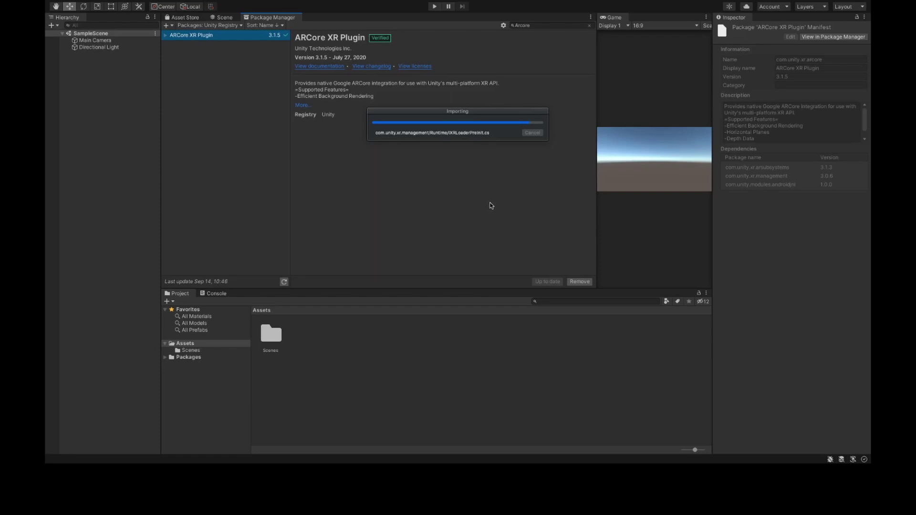
Search 'Arkit' and install the ARKit XR Plugin
click(532, 25)
key(BackSpace)
text(Arkit)
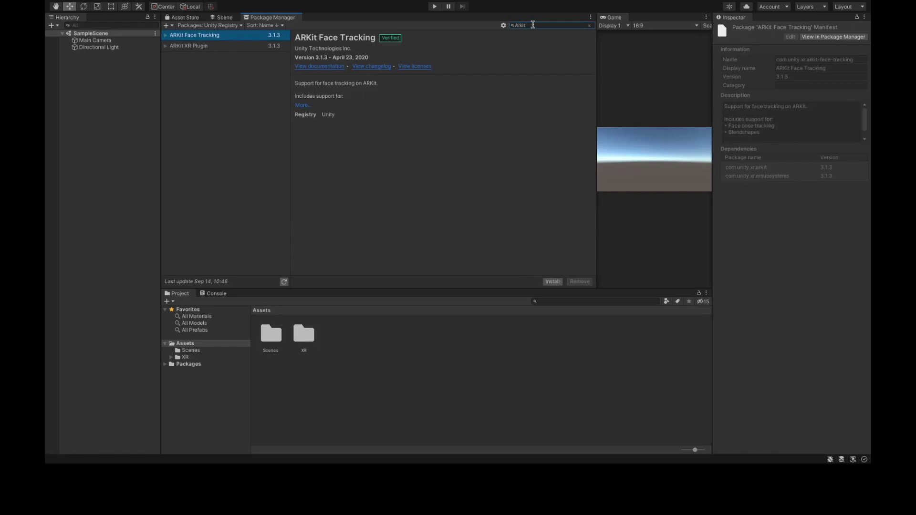
click(194, 47)
click(552, 281)
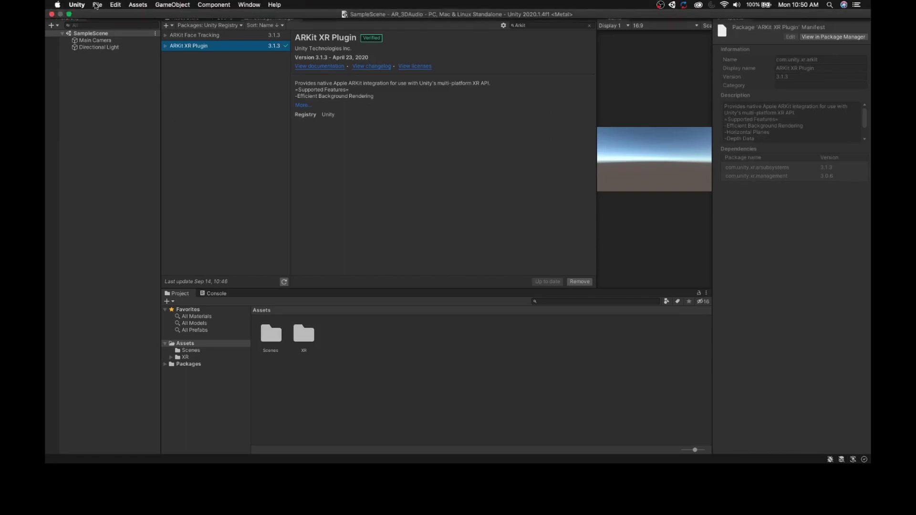
Switch the build platform to Android in Build Settings and open the Player settings
click(97, 4)
click(142, 88)
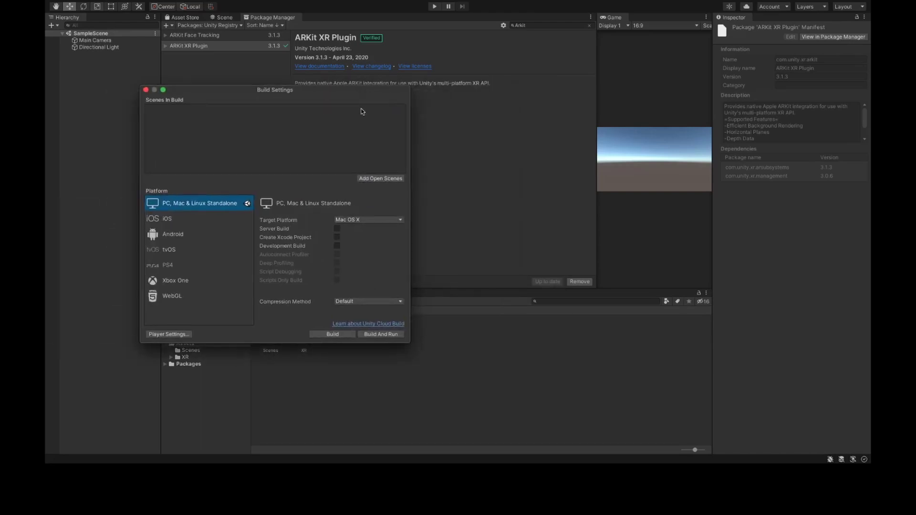
click(177, 235)
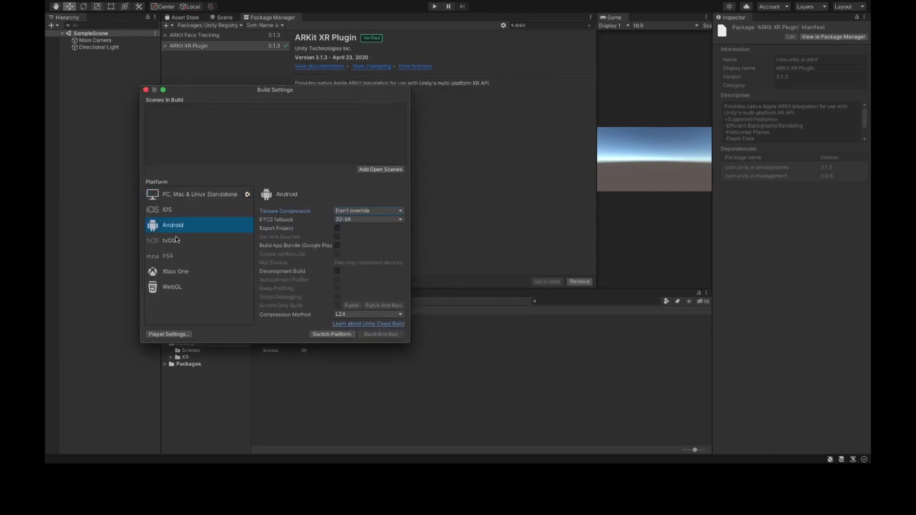
click(333, 333)
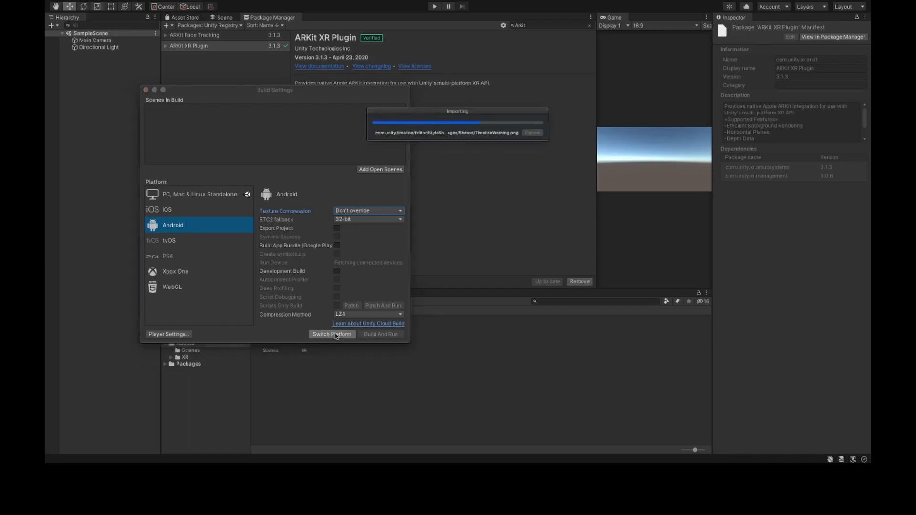
click(177, 335)
drag(522, 196, 679, 196)
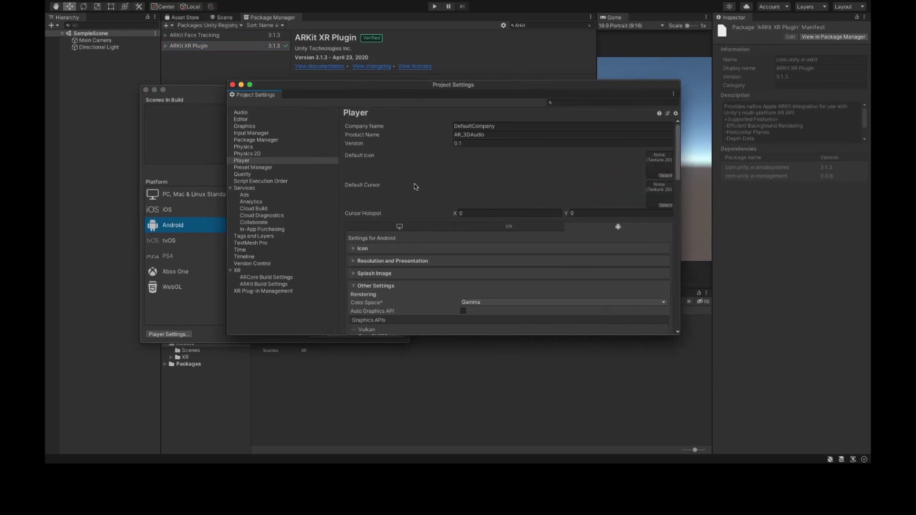
Remove Vulkan from the Android Graphics APIs, leaving OpenGLES3
scroll(545, 230, down, 2)
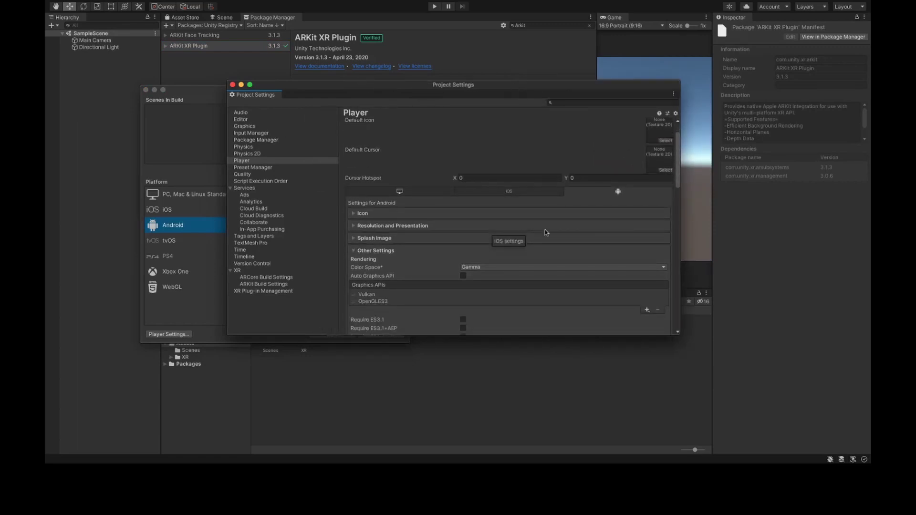
scroll(603, 202, down, 2)
click(377, 263)
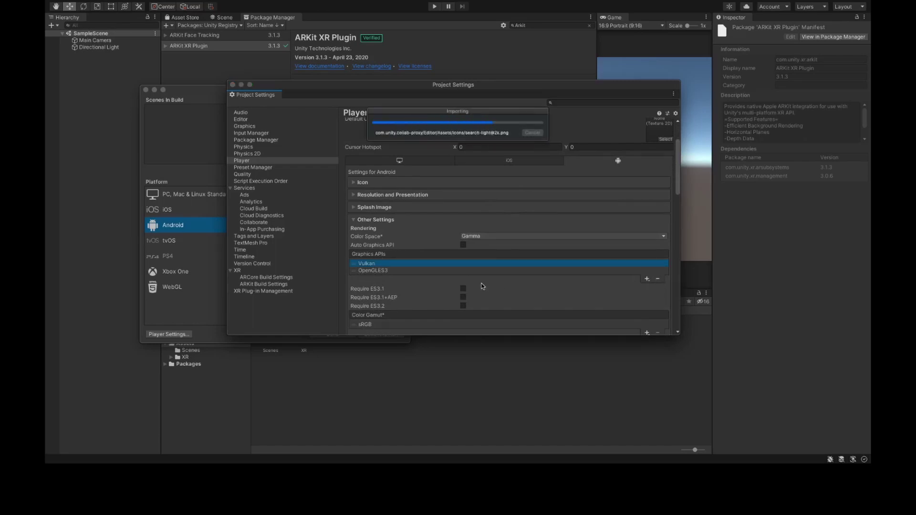
Set Minimum API Level to Android 7.0 'Nougat' and select the Company Name field
scroll(482, 285, down, 2)
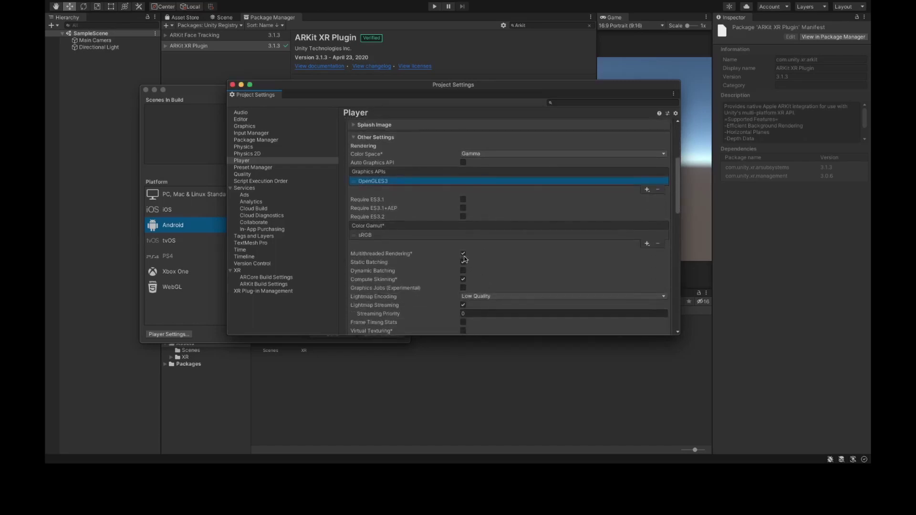
scroll(536, 262, down, 6)
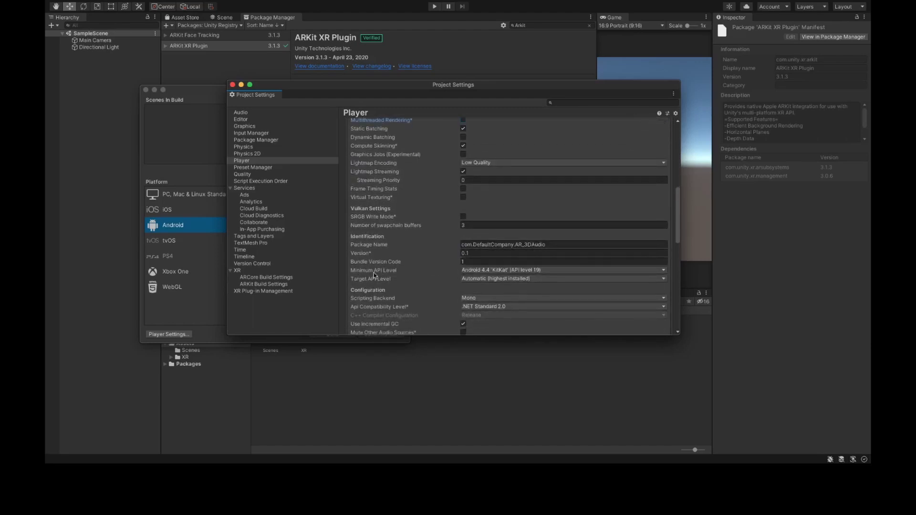
click(500, 270)
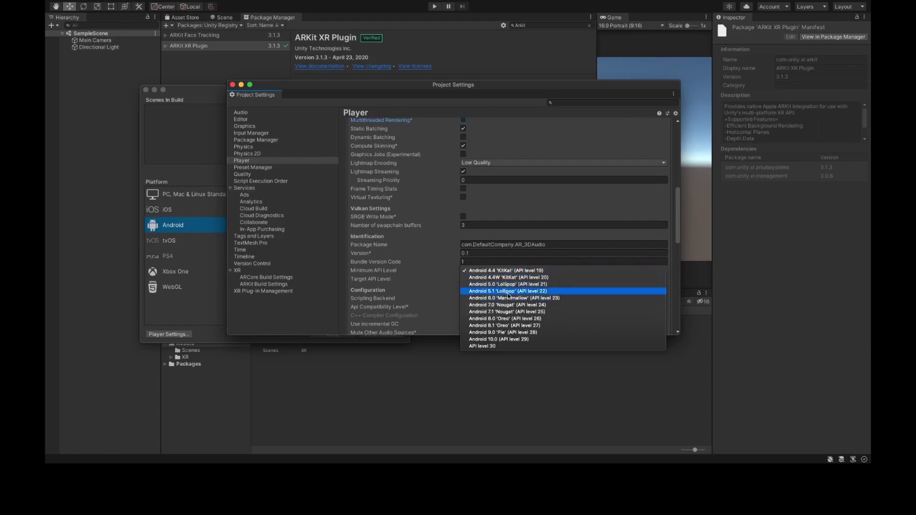
click(543, 306)
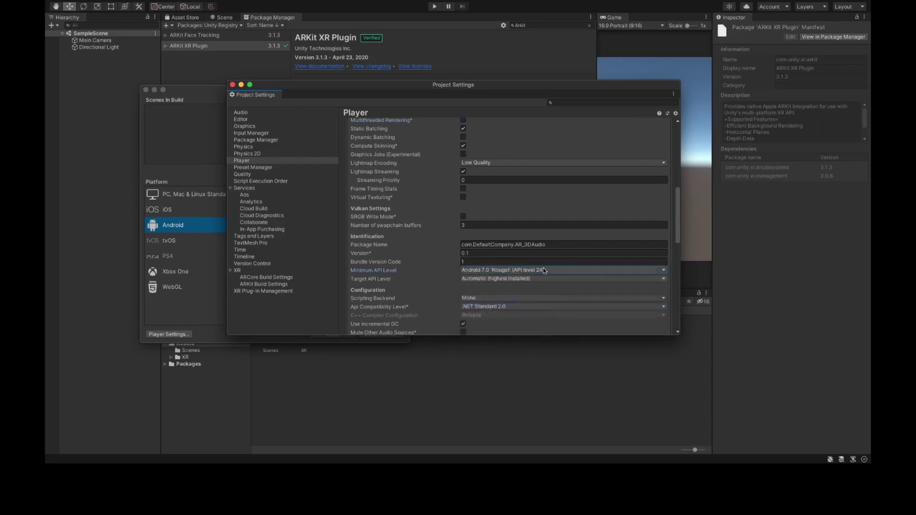
scroll(436, 302, down, 8)
scroll(436, 301, up, 15)
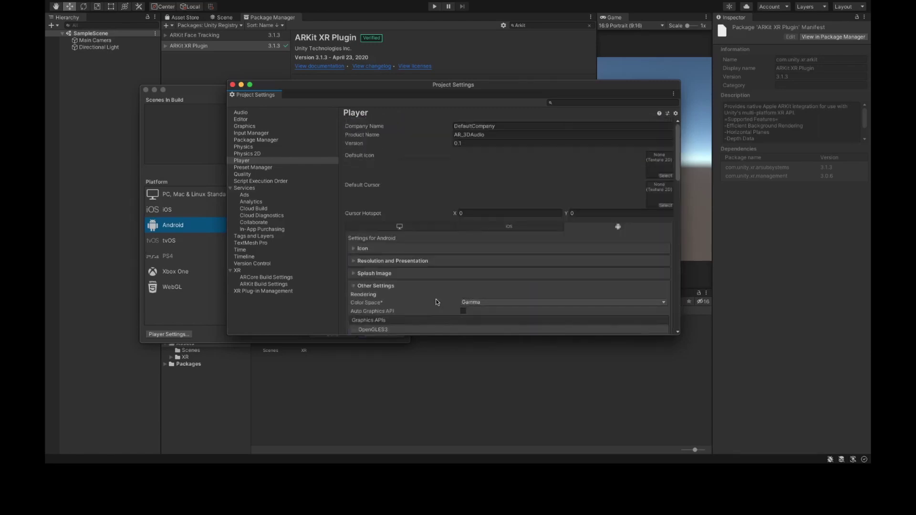
click(514, 126)
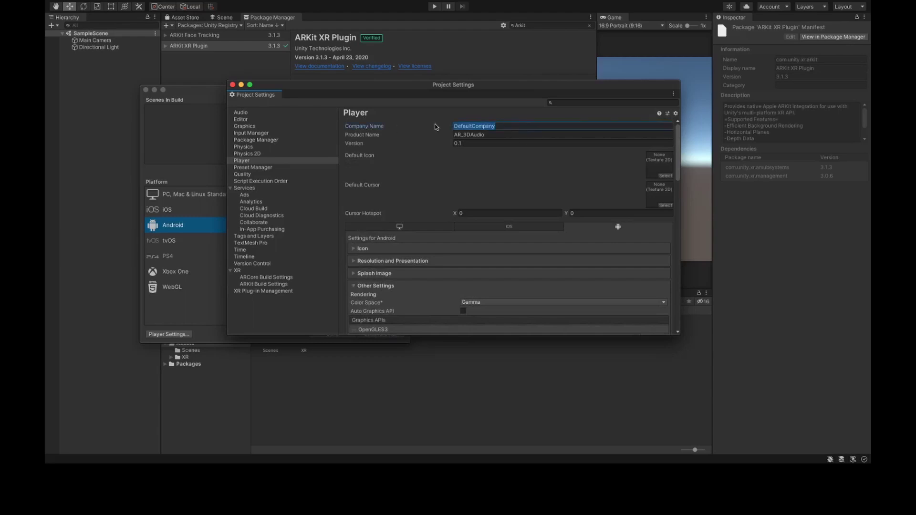
Enter the new company name, then enable Requires ARKit support in the iOS Player settings
text(anton_developer)
click(508, 226)
scroll(440, 256, down, 8)
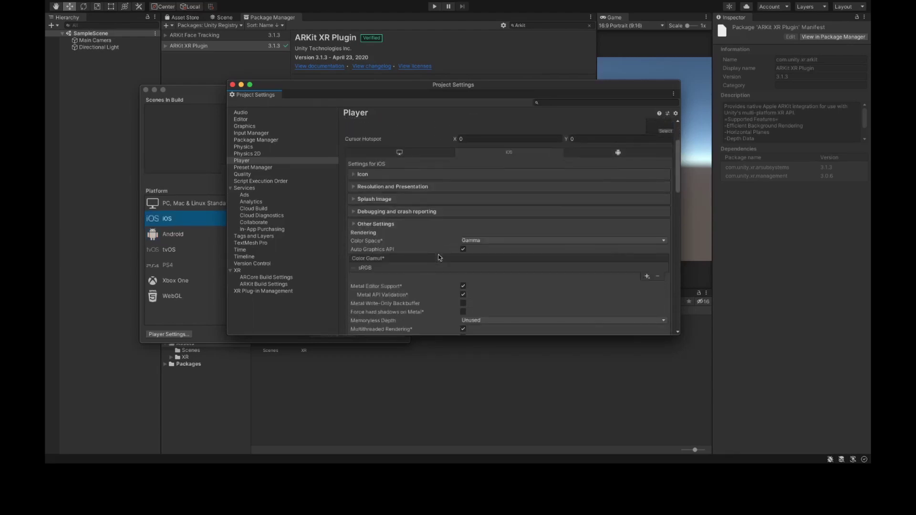
scroll(439, 256, down, 10)
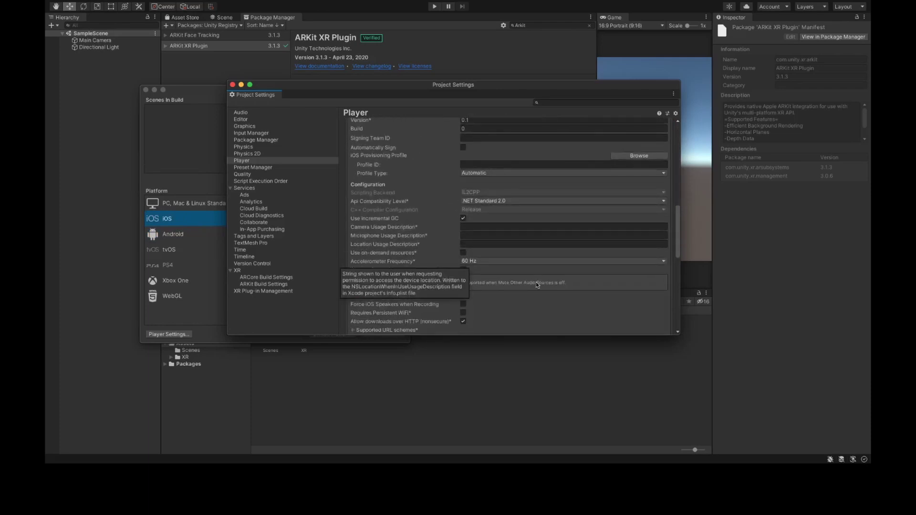
scroll(517, 259, up, 2)
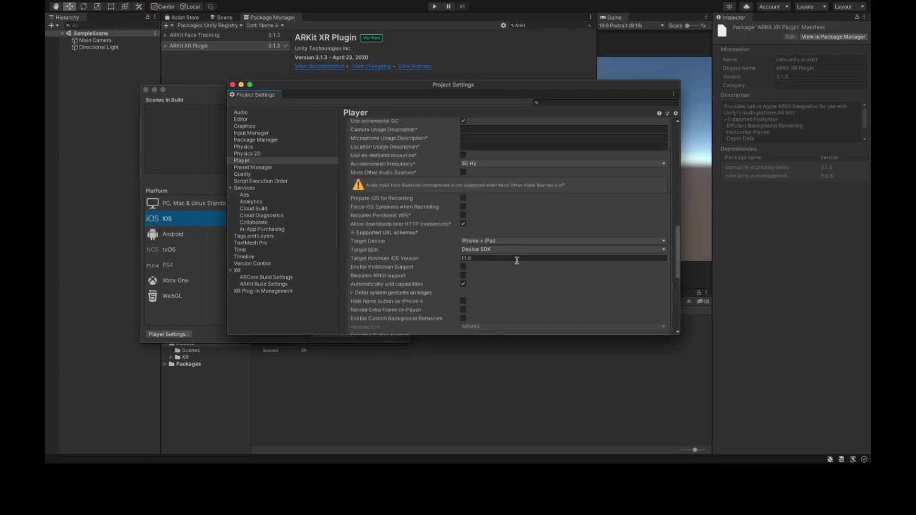
click(462, 275)
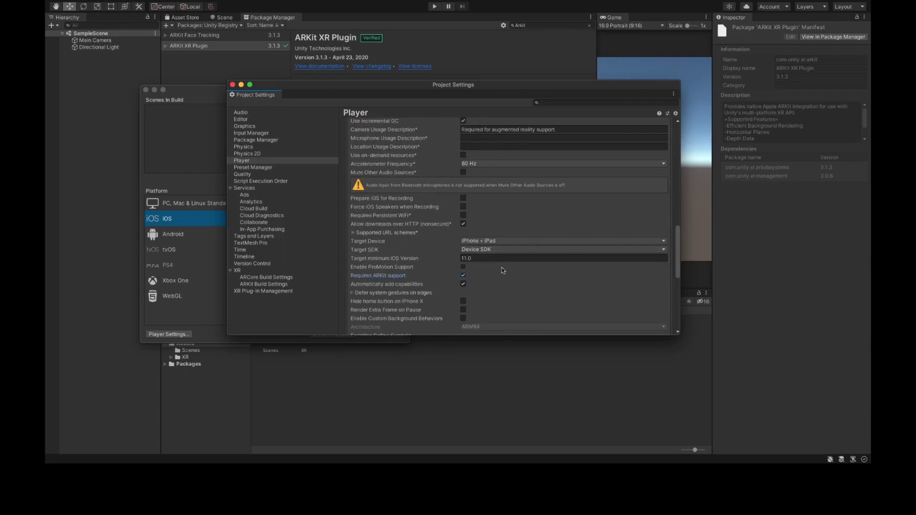
Go to the XR Plug-in Management page of Project Settings
scroll(501, 267, down, 5)
scroll(503, 270, up, 10)
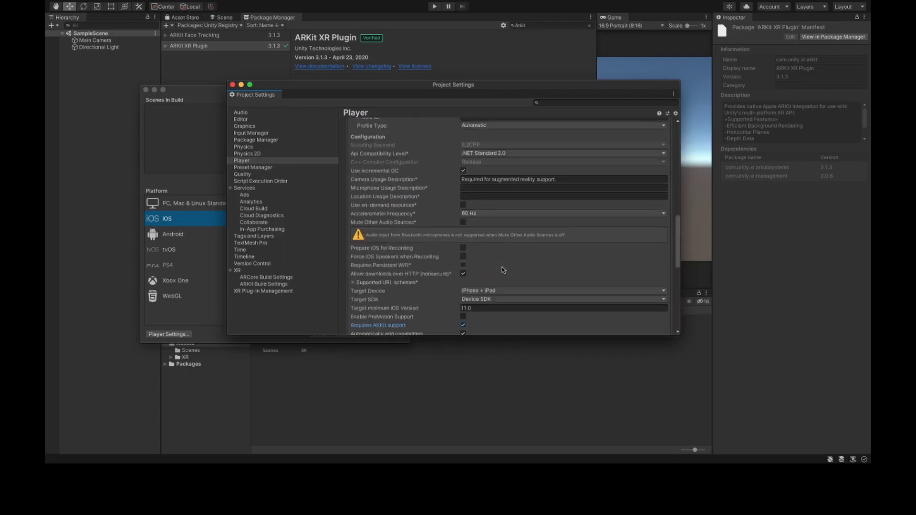
scroll(503, 270, up, 8)
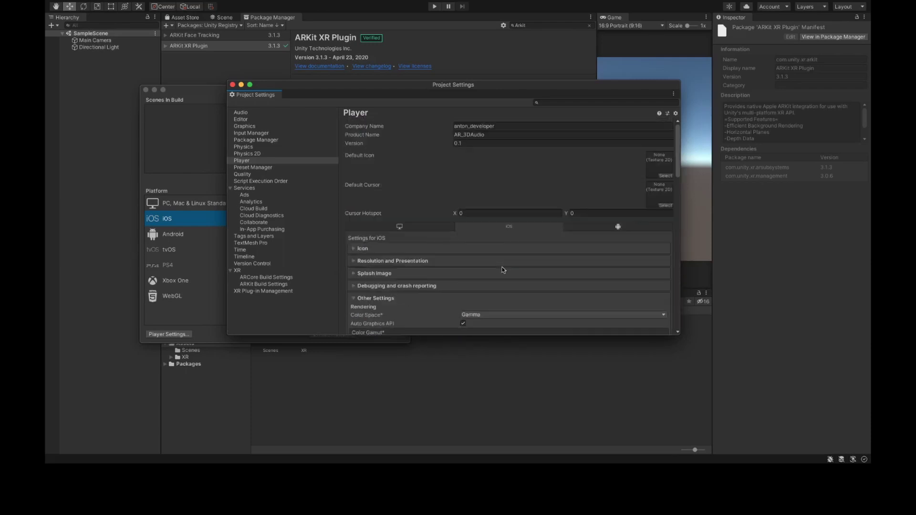
click(271, 291)
Enable ARKit for iOS and ARCore for Android as XR plug-in providers
click(349, 167)
click(602, 136)
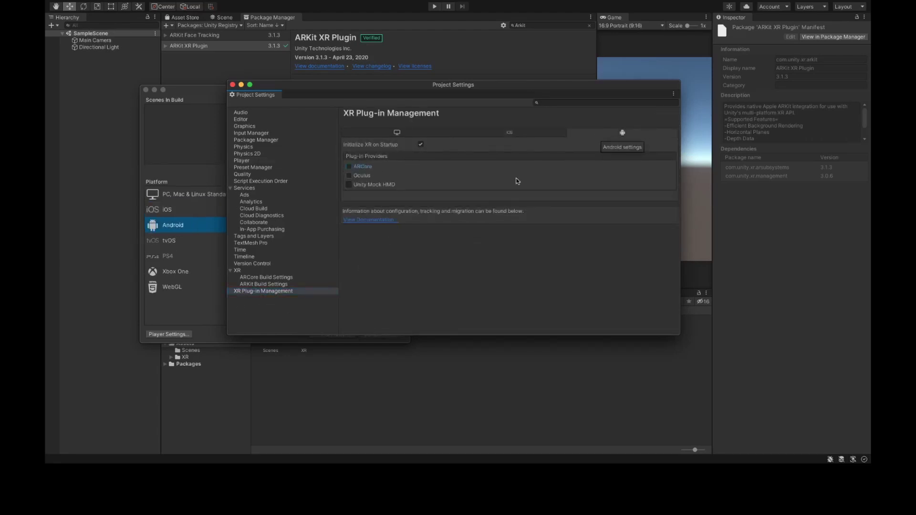
click(349, 167)
Close Project and Build Settings, then add an AR Session Origin to the scene
click(232, 85)
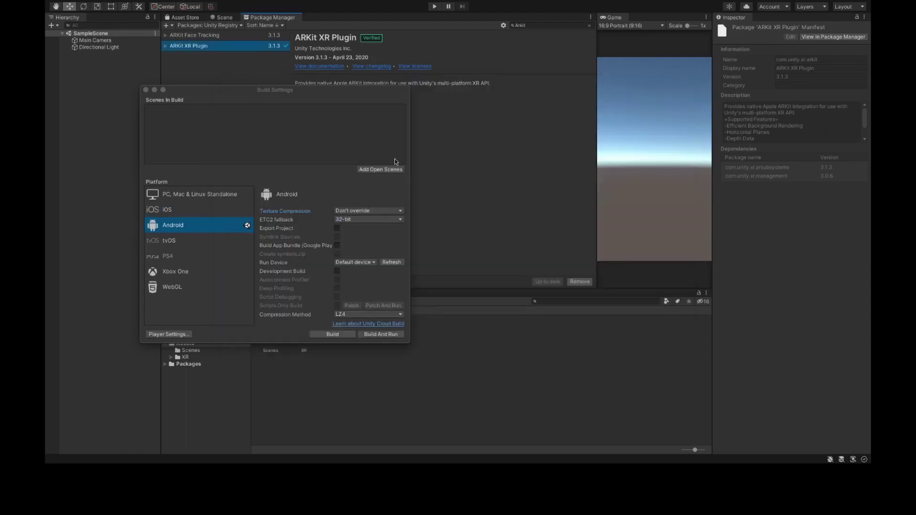
click(146, 90)
click(225, 18)
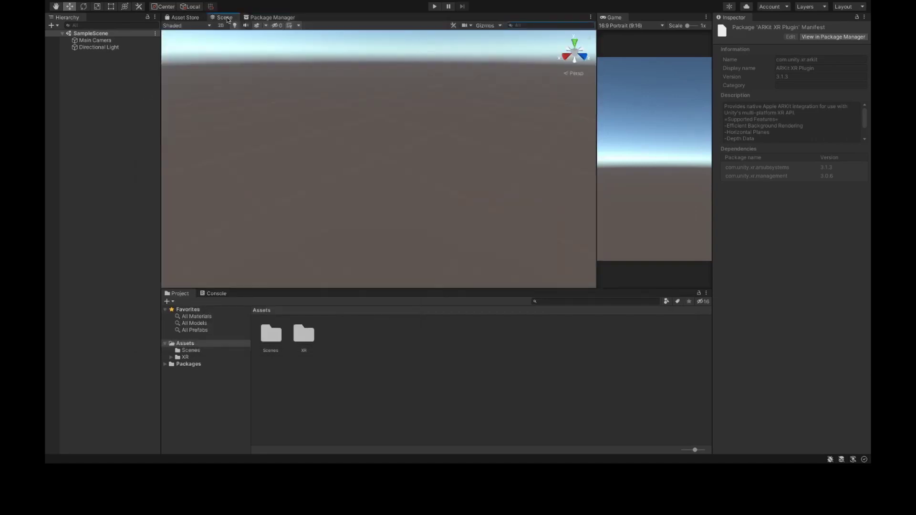
right_click(88, 62)
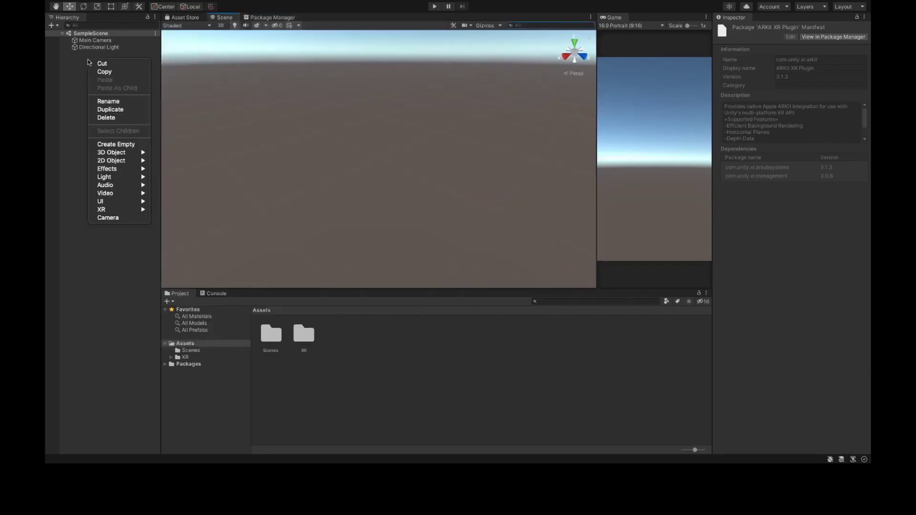
mouse_move(113, 211)
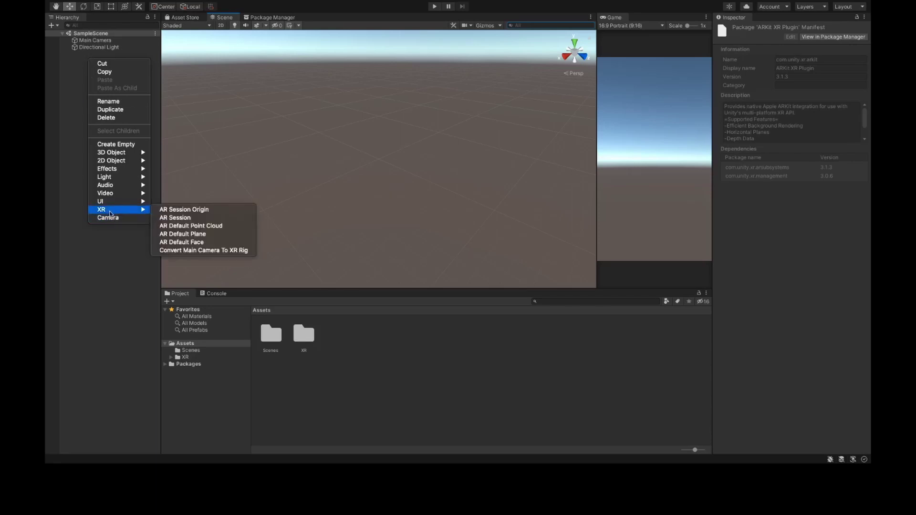
click(181, 209)
right_click(80, 63)
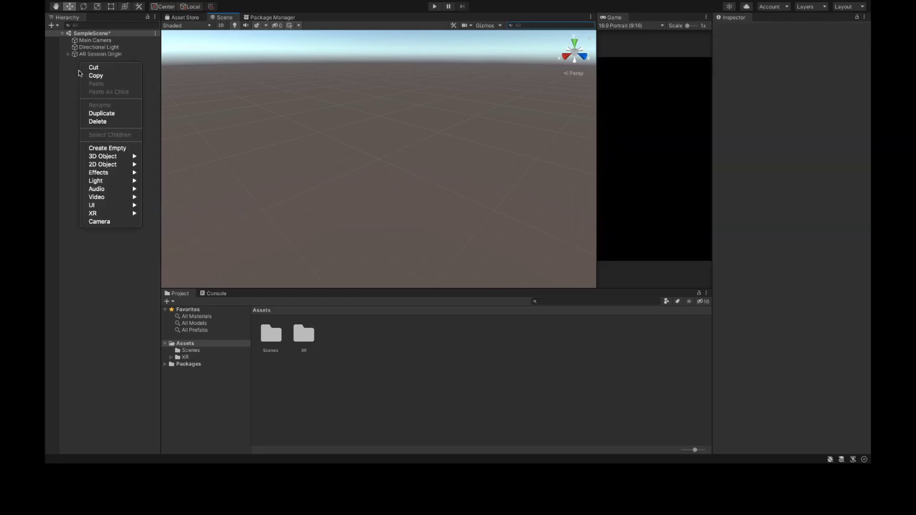
Add an AR Session to the scene and an AR Plane Manager to the AR Session Origin
mouse_move(113, 213)
click(157, 222)
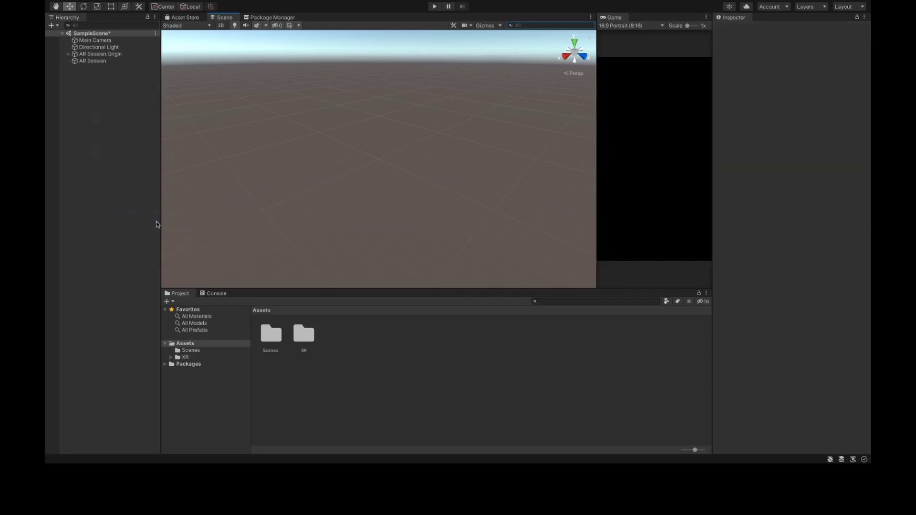
click(104, 54)
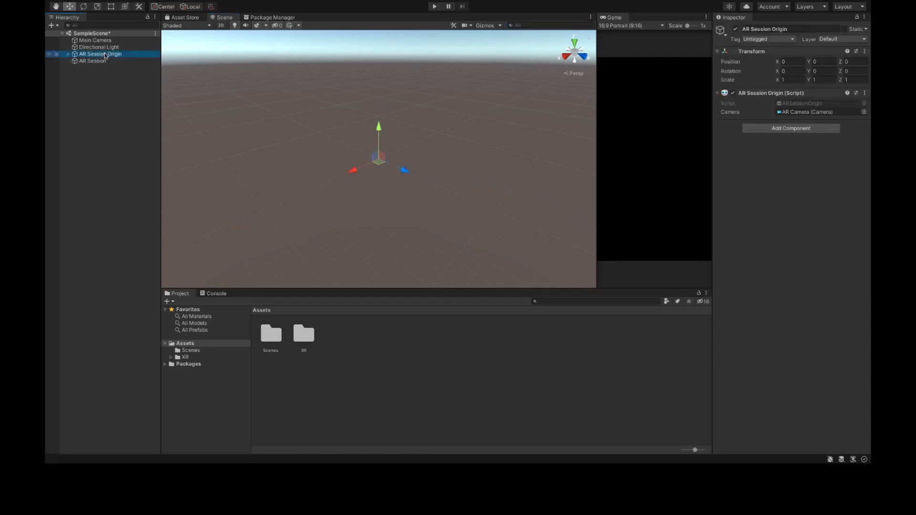
click(777, 131)
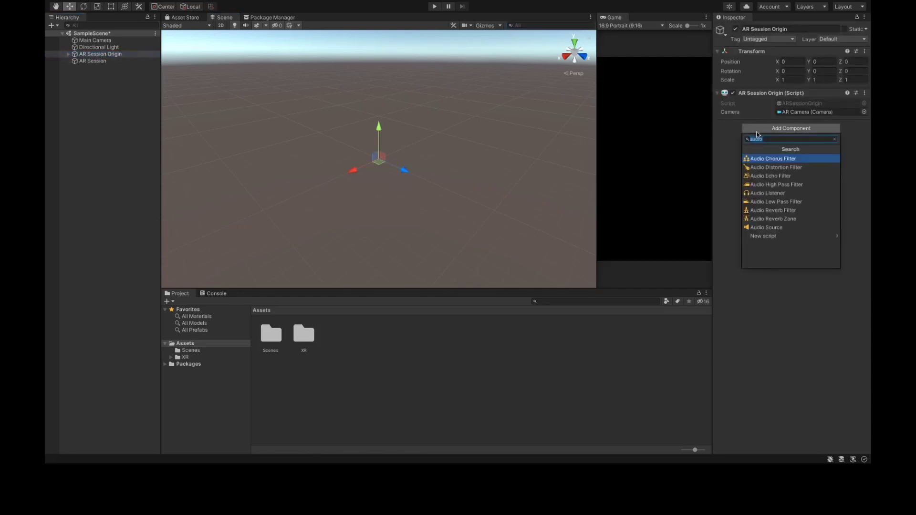
text(arpla)
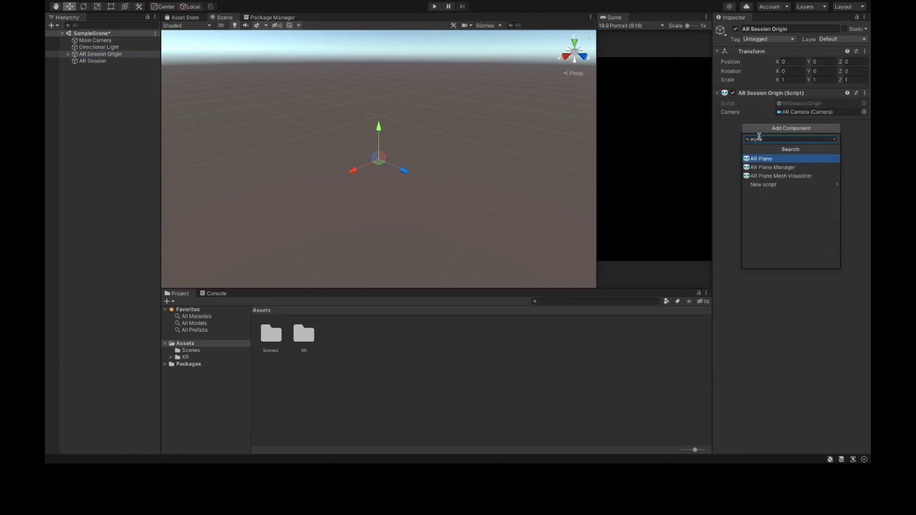
click(775, 167)
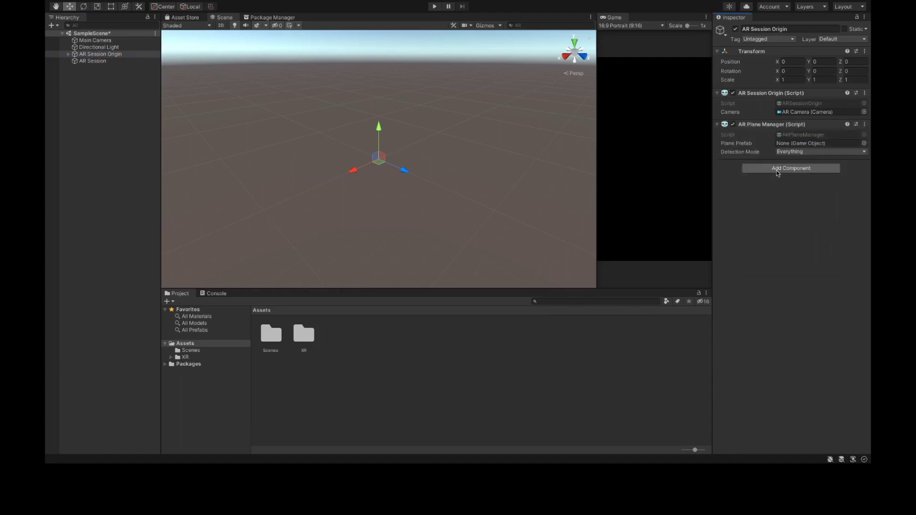
Add an AR Raycast Manager component to the AR Session Origin
click(778, 168)
key(BackSpace)
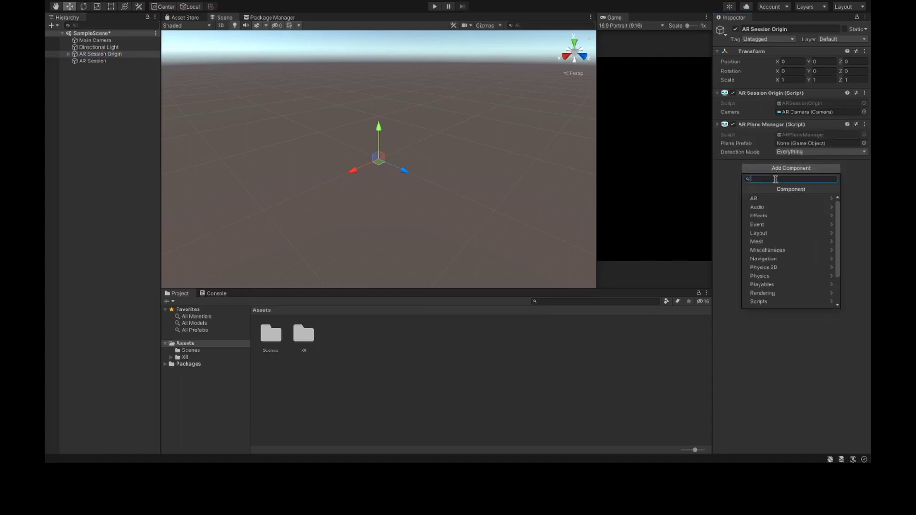
text(arr)
click(770, 199)
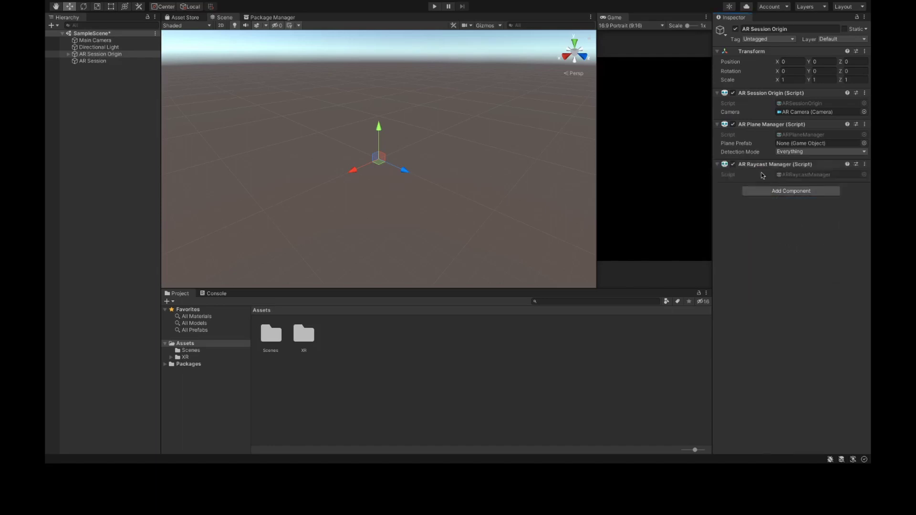
Create Animations, Scripts, Prefabs and Shaders folders in Assets
right_click(347, 352)
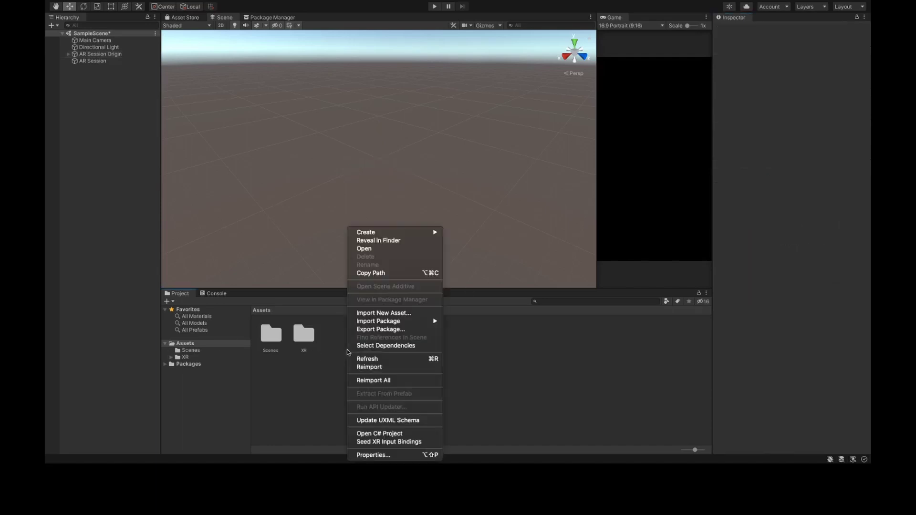
mouse_move(377, 233)
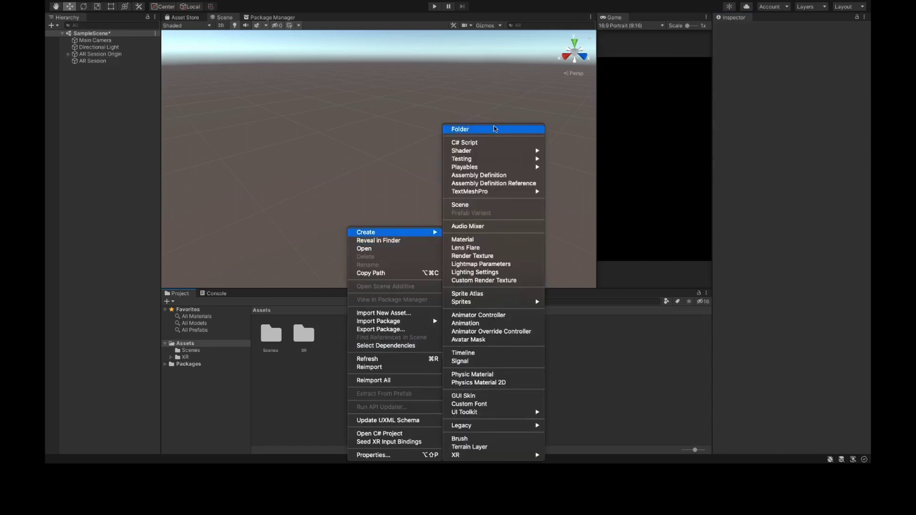
click(494, 129)
text(Animatio)
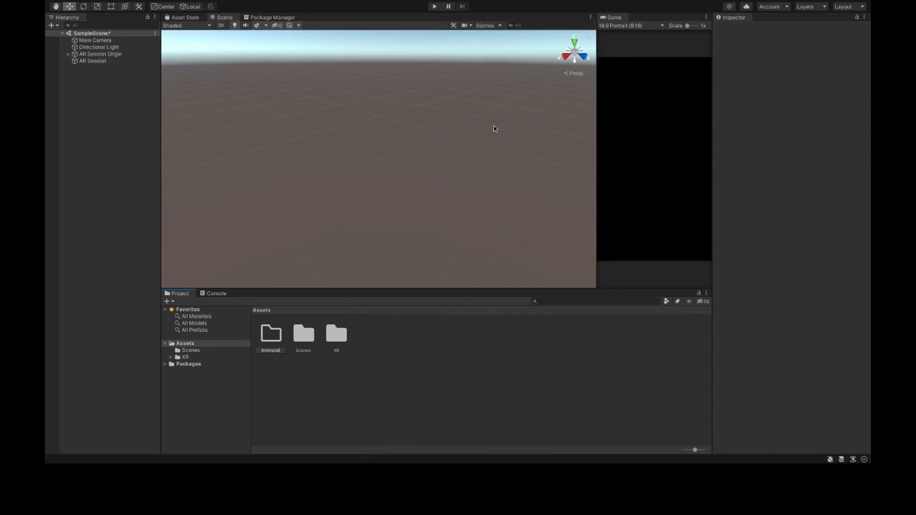
text(ns)
key(Return)
right_click(380, 325)
mouse_move(424, 232)
click(493, 128)
text(Scr)
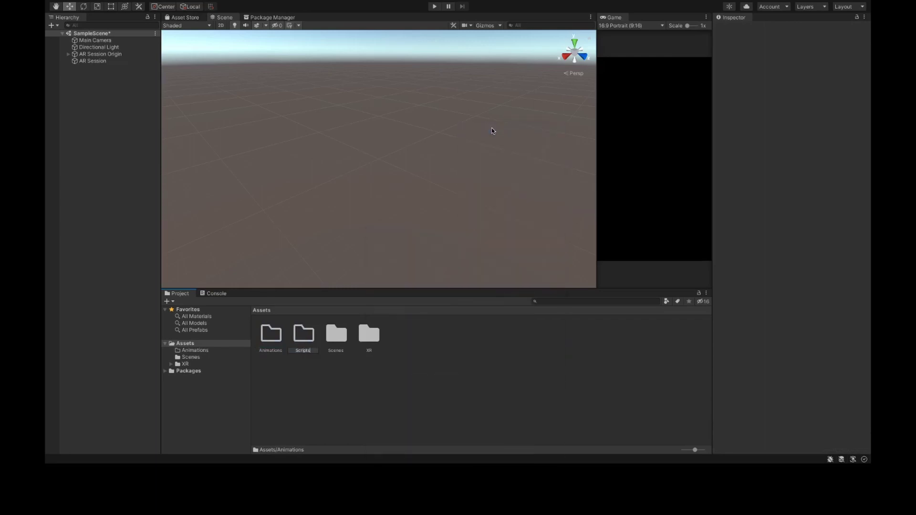
text(ipts)
key(Return)
right_click(496, 210)
mouse_move(429, 232)
click(544, 128)
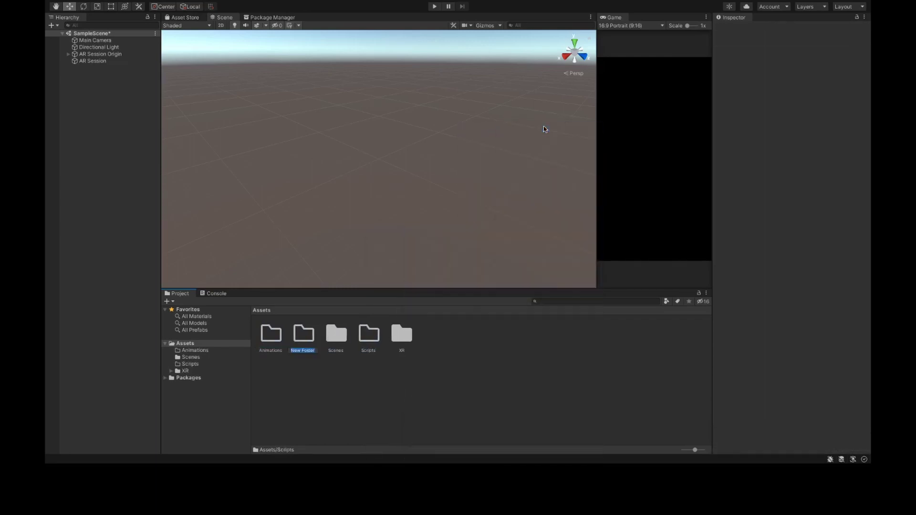
text(Prefabs)
key(Return)
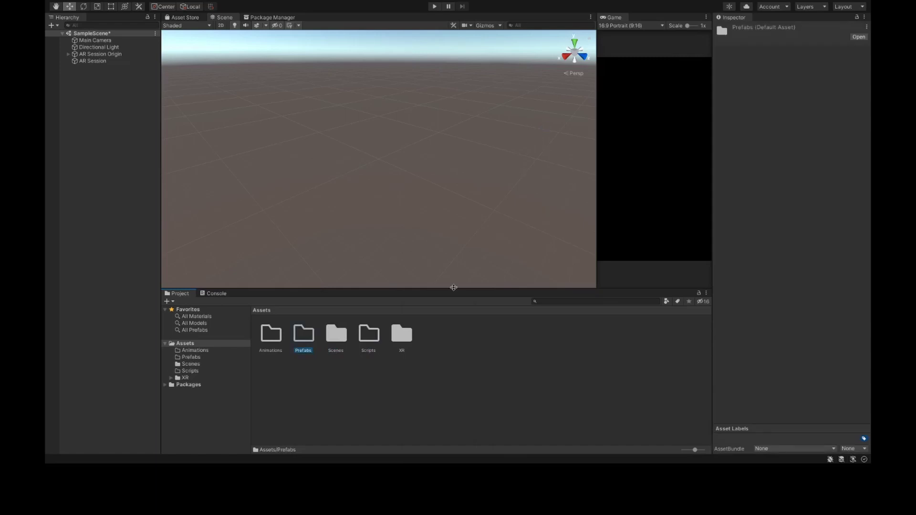
right_click(493, 217)
mouse_move(458, 231)
click(567, 129)
text(Shaders)
key(Return)
Add Textures, Materials and Res folders to Assets
right_click(475, 342)
mouse_move(526, 232)
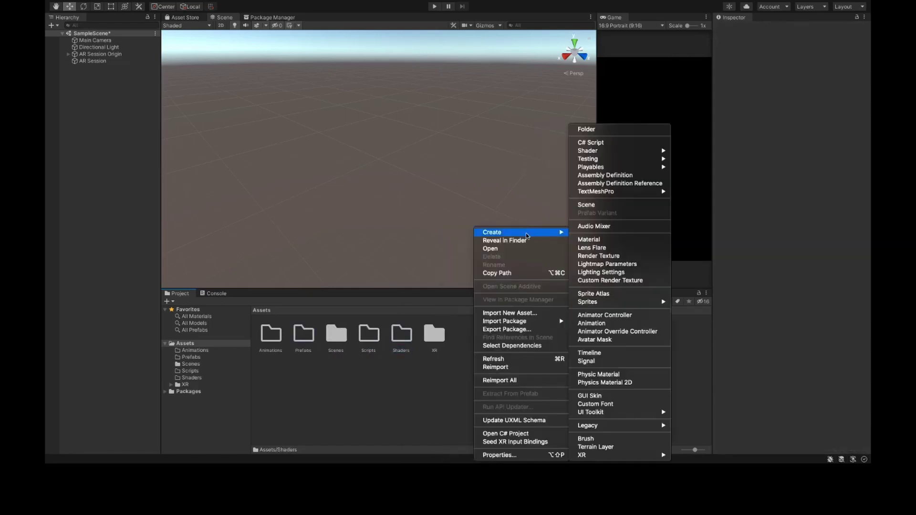
click(600, 129)
text(Textures)
key(Return)
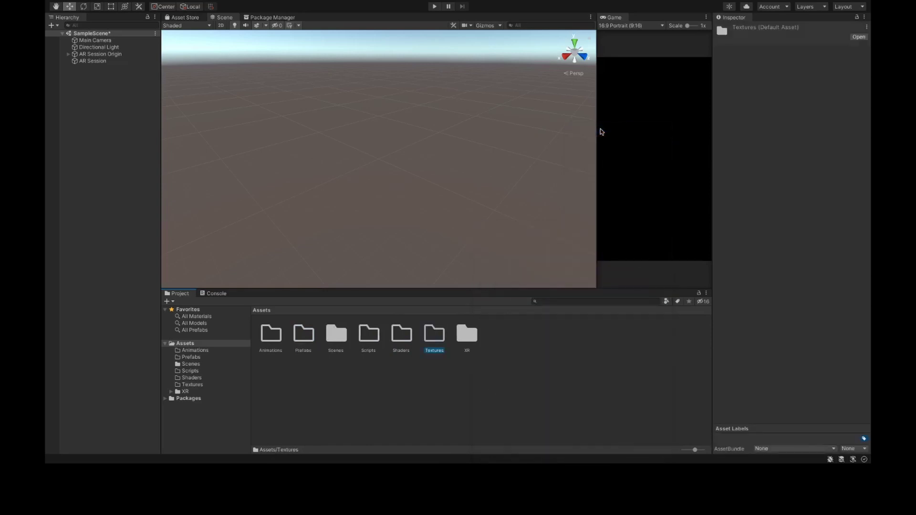
right_click(506, 355)
mouse_move(527, 233)
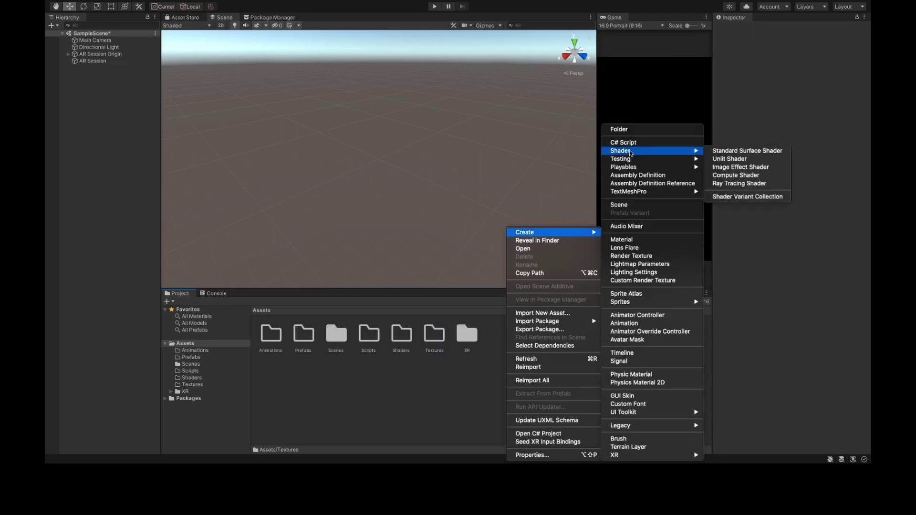
click(627, 131)
text(Materials)
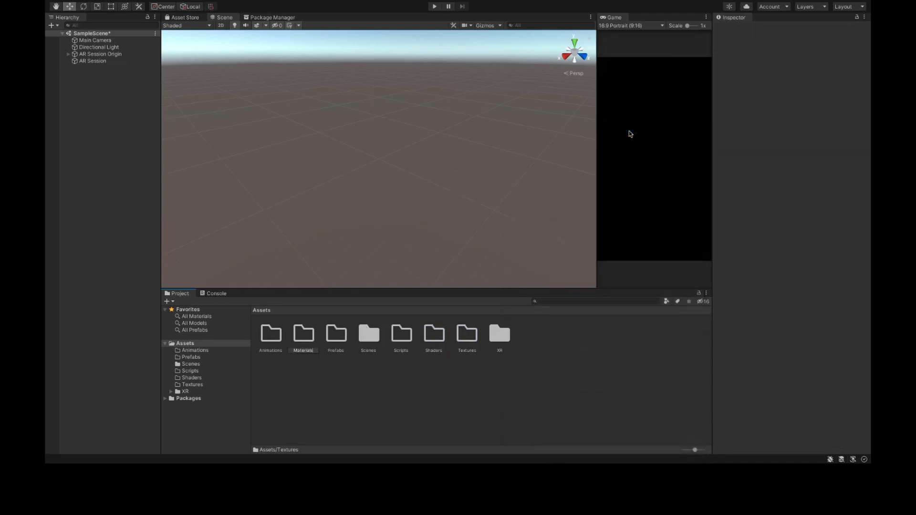
key(Return)
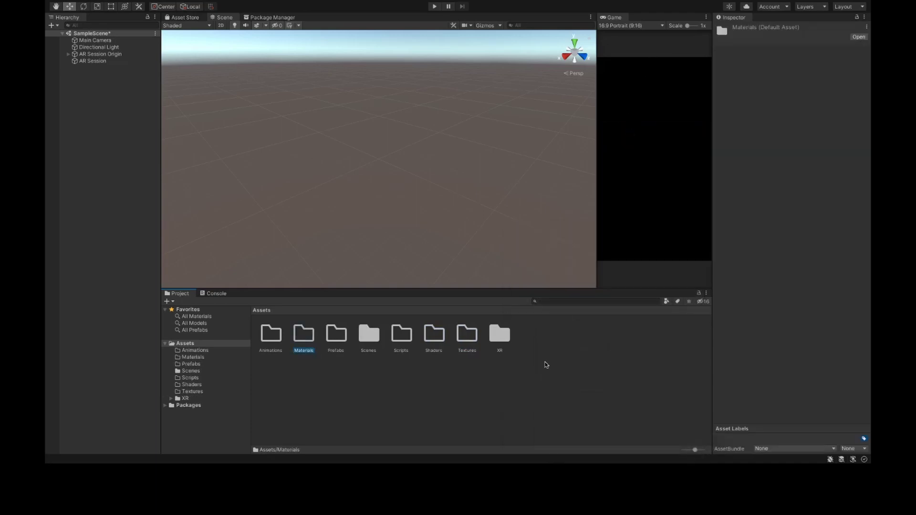
right_click(543, 336)
mouse_move(563, 233)
click(666, 131)
text(Res)
key(Return)
Shrink the Unity window and import the feathered plane controller into Animations
mouse_move(294, 5)
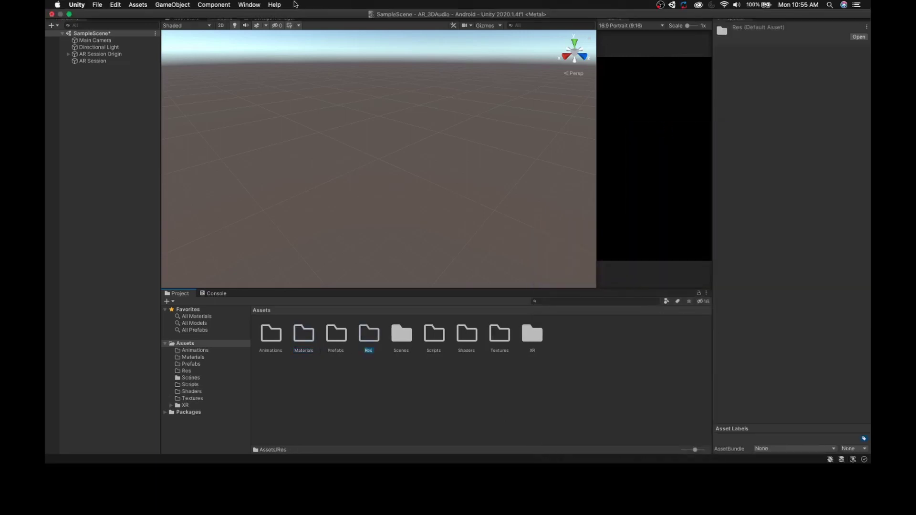
click(70, 14)
drag(222, 63, 234, 26)
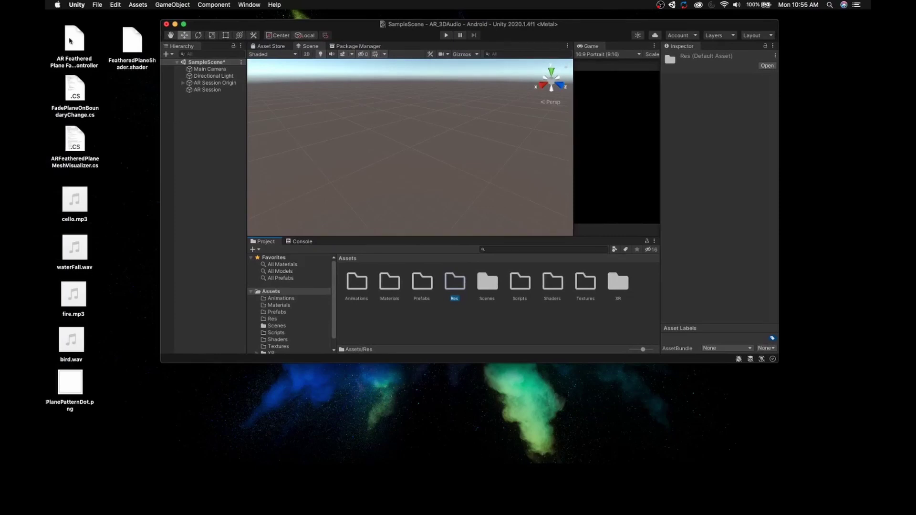
click(70, 42)
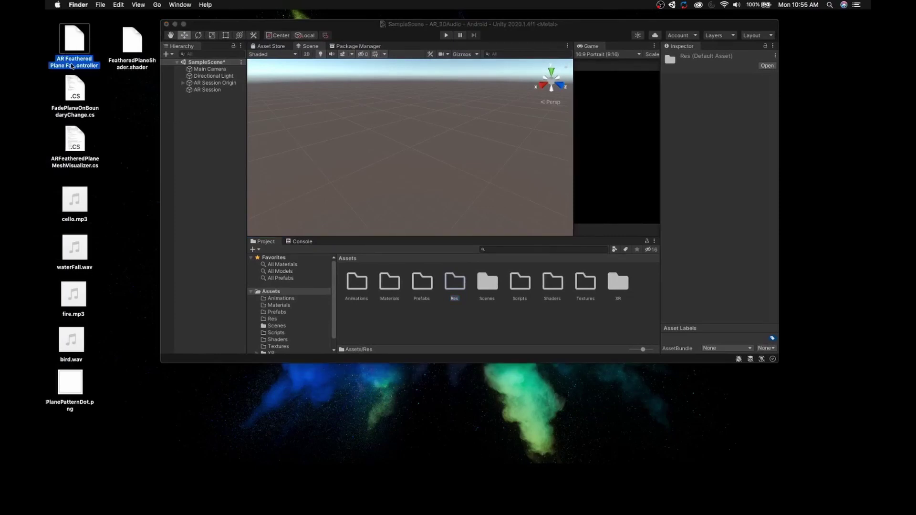
drag(75, 51, 354, 287)
Import FeatheredPlaneShader.shader into Shaders plus FadePlaneOnBoundaryChange.cs and ARFeatheredPlaneMeshVisualizer.cs
drag(123, 44, 556, 283)
click(112, 113)
click(77, 97)
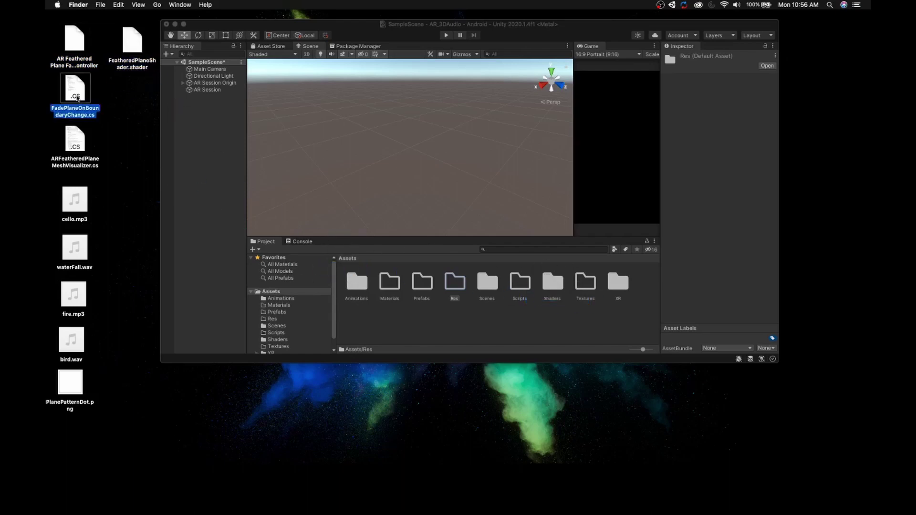
super+click(75, 143)
drag(79, 90, 527, 284)
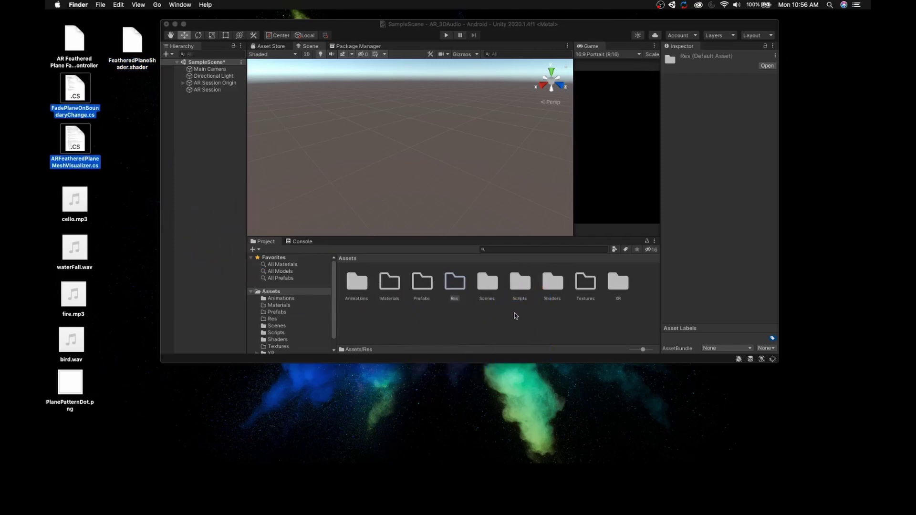
Import cello, waterFall, fire and bird audio into Res, and PlanePatternDot.png into Textures
drag(52, 189, 82, 348)
drag(75, 201, 455, 288)
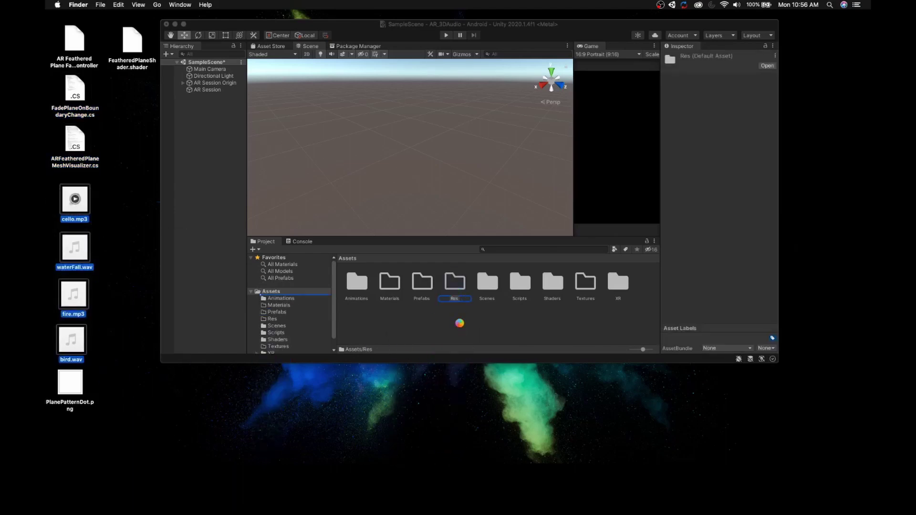
click(112, 395)
drag(67, 389, 382, 365)
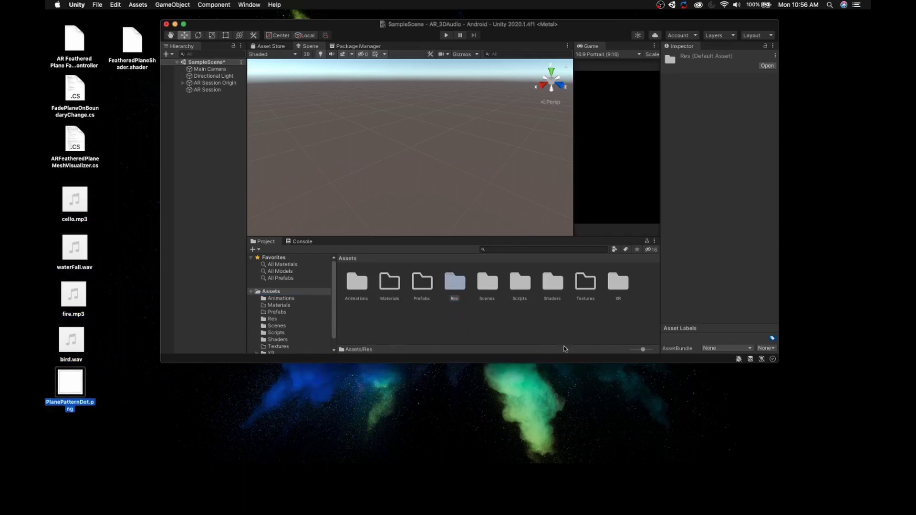
drag(72, 384, 578, 291)
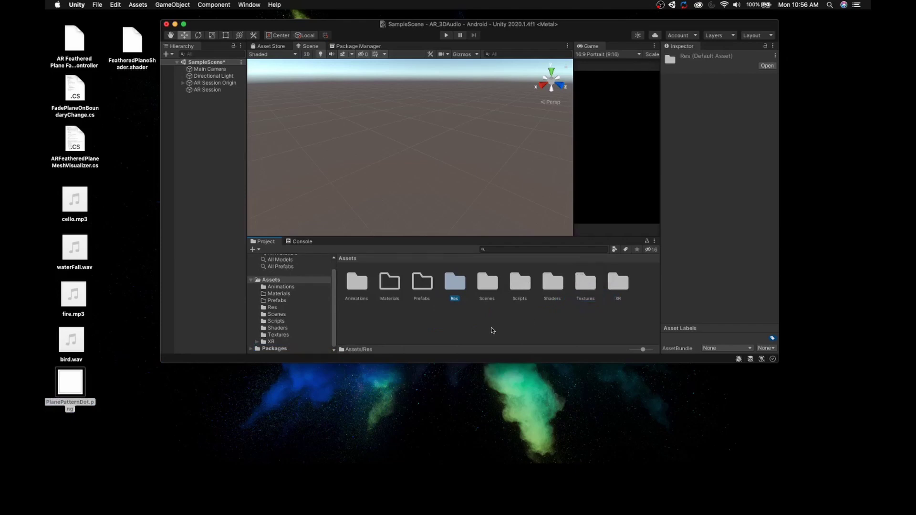
Create an empty object in the Hierarchy named 'Ar Feathered Plane Fade'
right_click(208, 109)
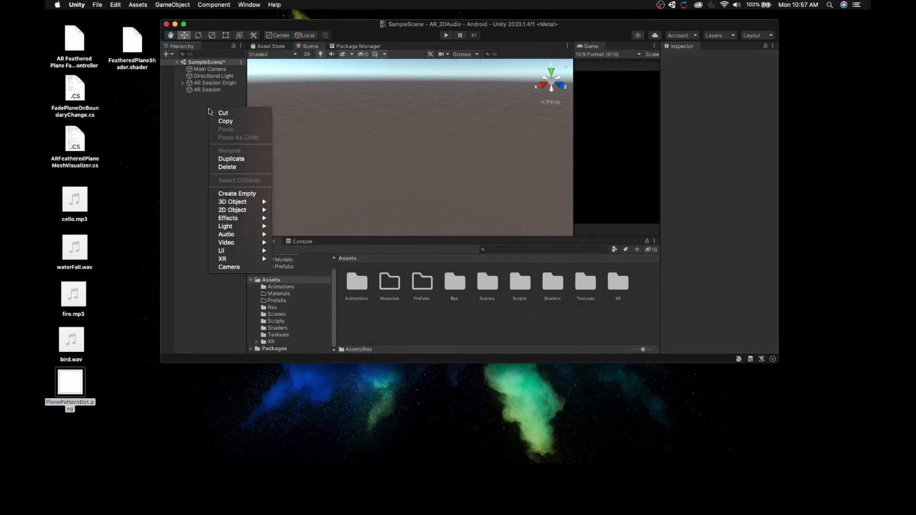
click(230, 194)
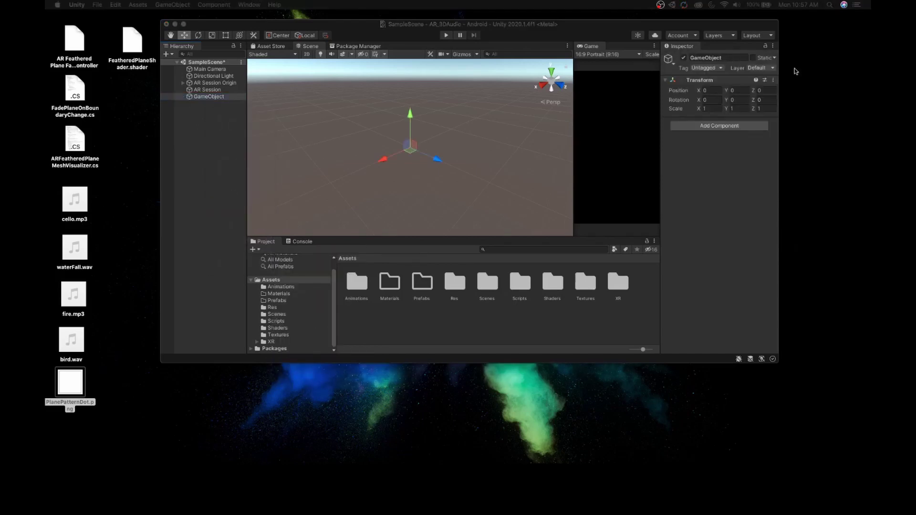
click(726, 54)
key(BackSpace)
text(Ar)
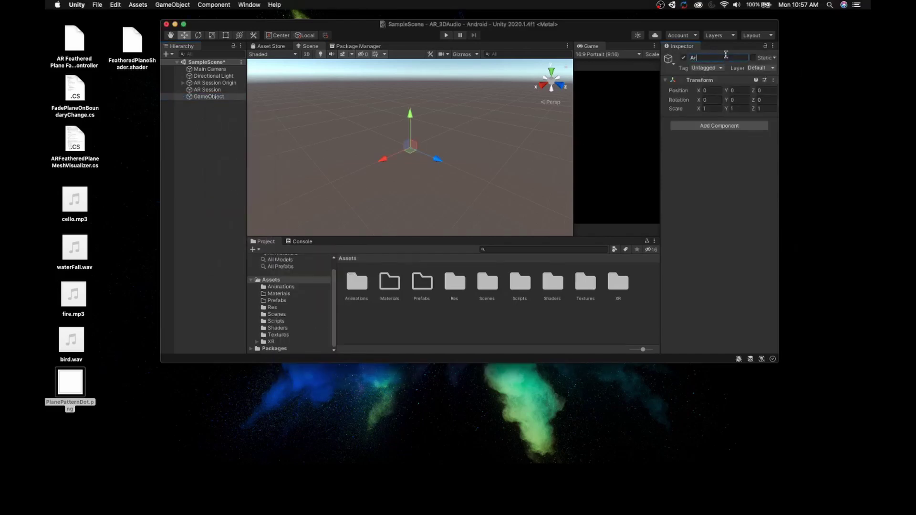
text( Feathered Plane Fade)
key(Return)
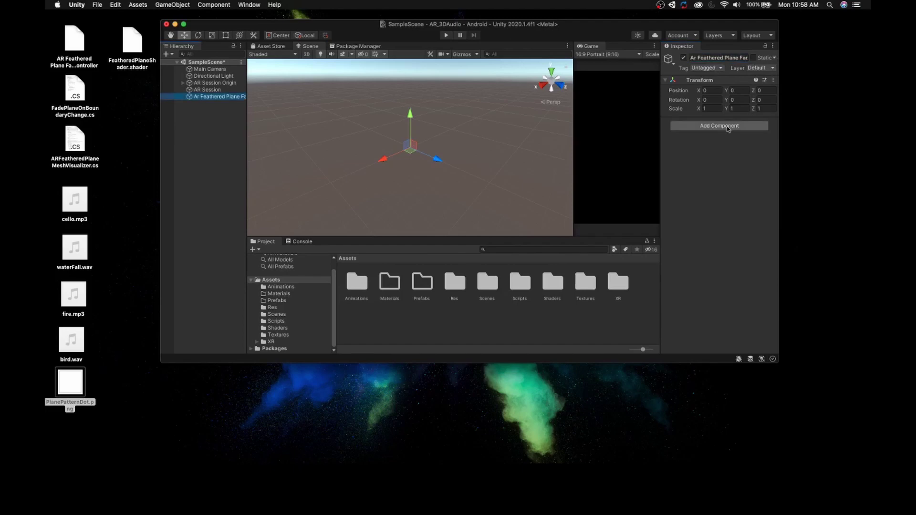
Add Mesh Collider, Mesh Filter and Mesh Renderer components to the object
click(718, 125)
text(mesh)
key(Return)
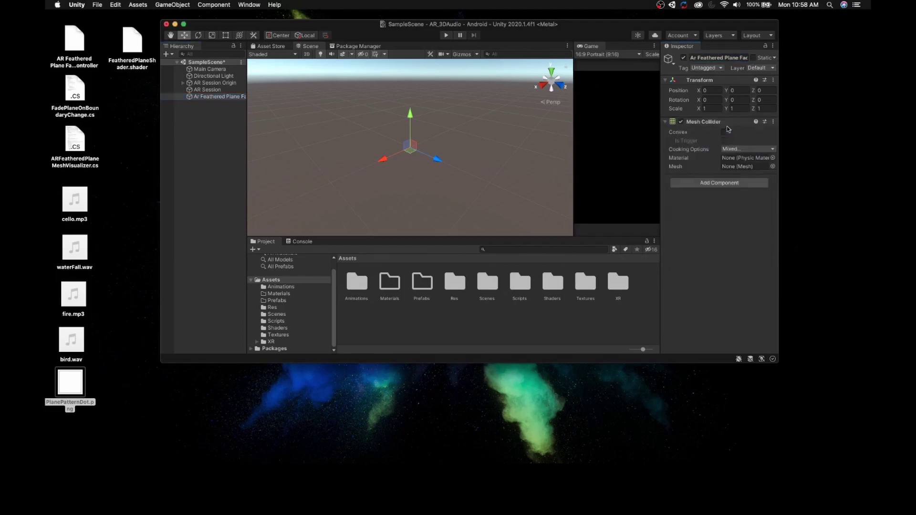
click(718, 182)
text(mesh fil)
click(713, 214)
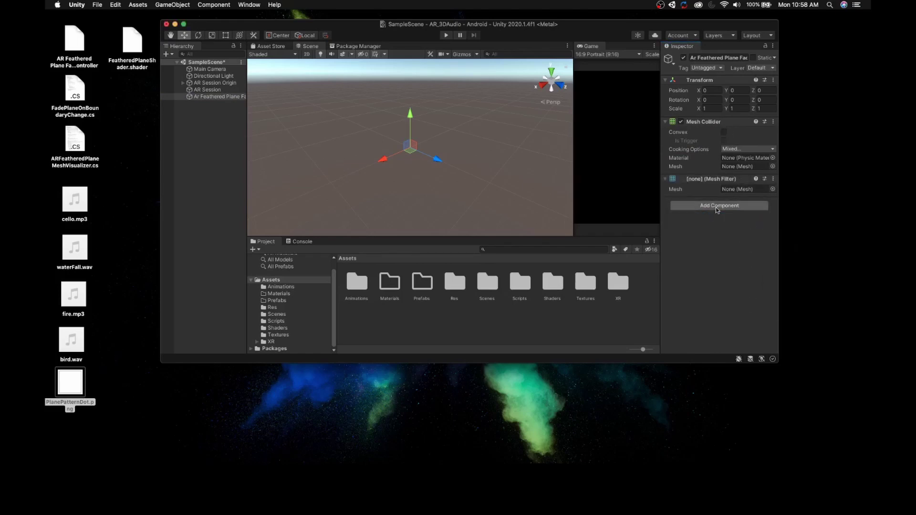
click(715, 206)
text(mesh ren)
key(Return)
scroll(715, 210, down, 1)
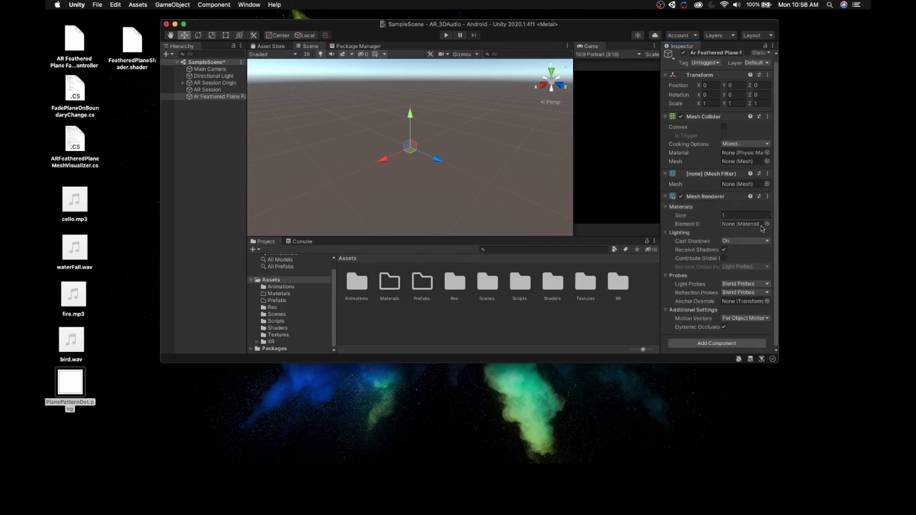
Add AR Plane and Animator components to the object
click(717, 345)
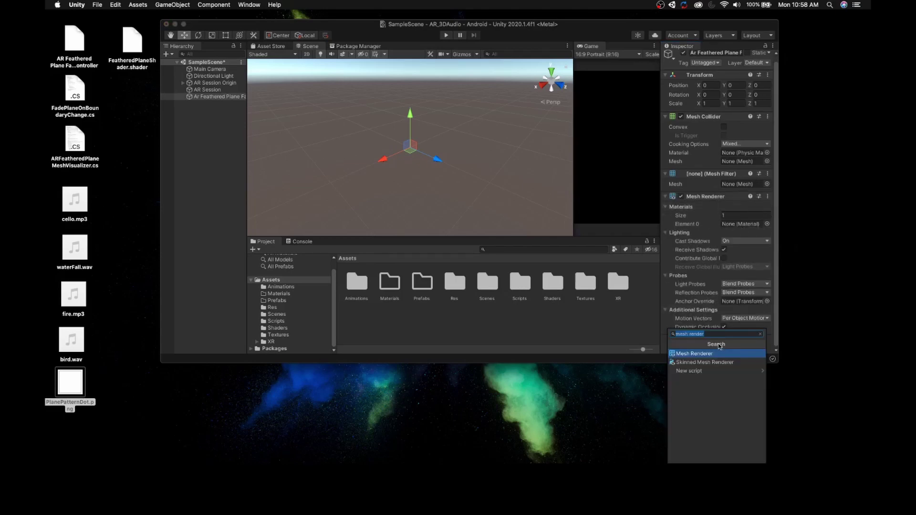
text(arpla)
key(Return)
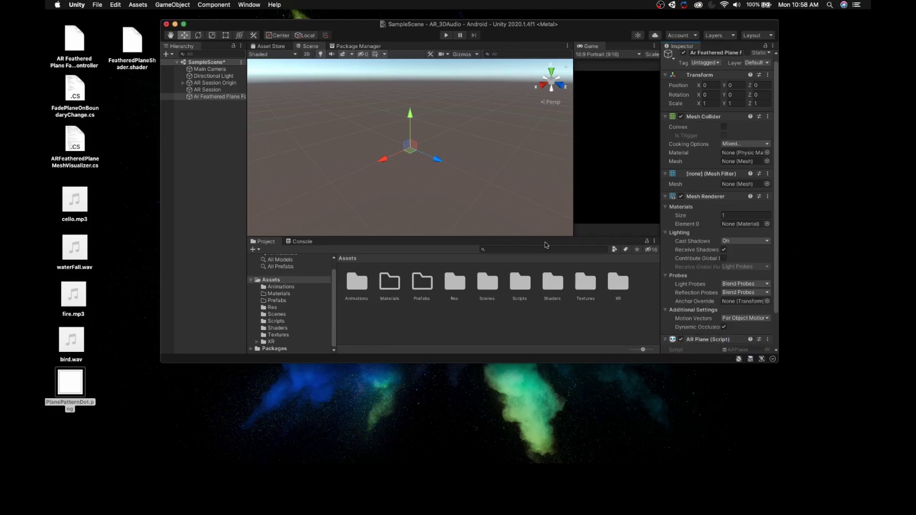
scroll(716, 238, down, 2)
click(697, 343)
text(anima)
key(Down)
key(Return)
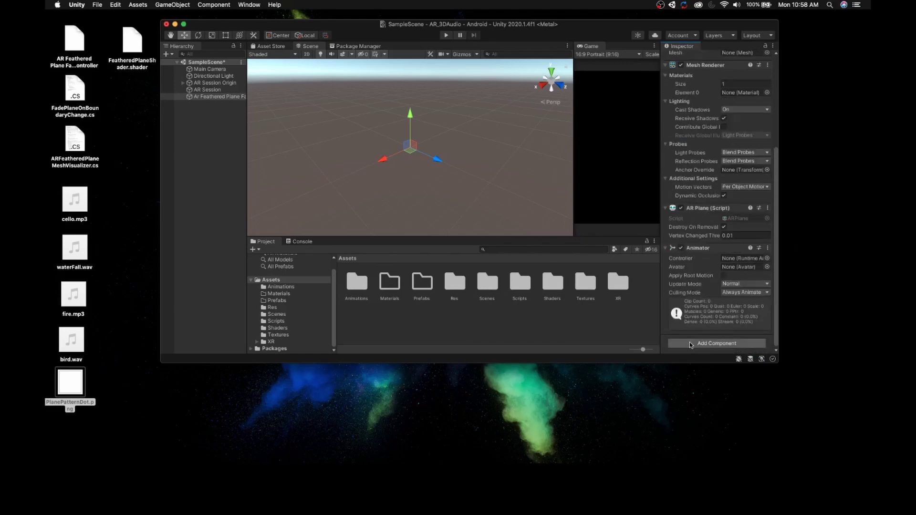
Add the AR Feathered Plane Mesh Visualizer and Fade Plane On Boundary components
click(689, 343)
text(ar)
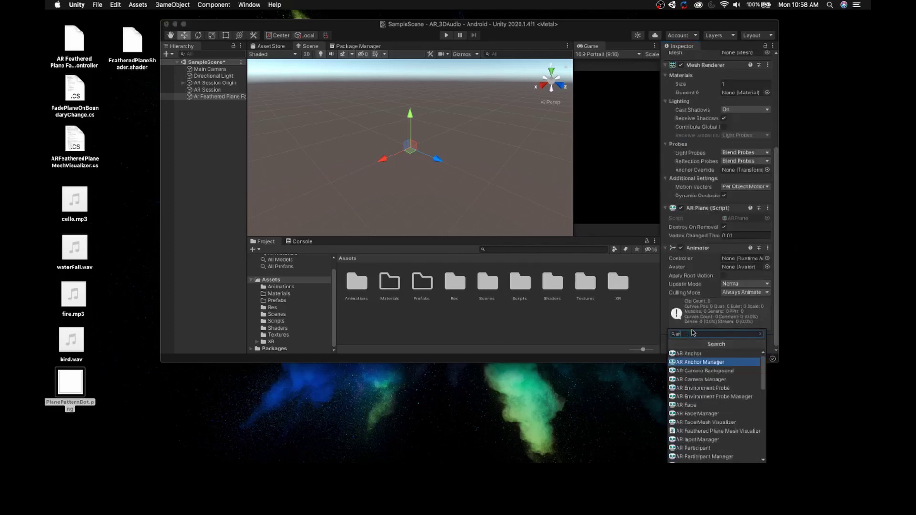
text(fe)
key(Up)
key(Return)
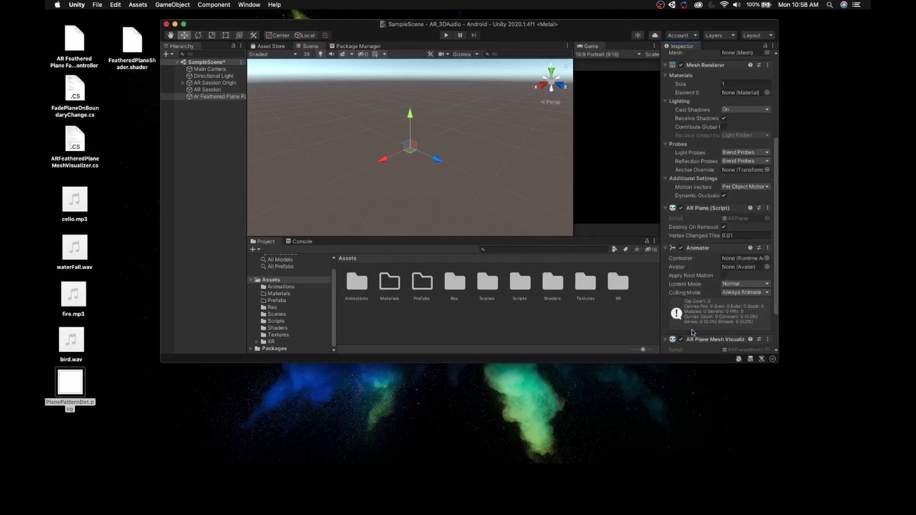
scroll(693, 332, down, 2)
click(701, 339)
text(fade)
key(Return)
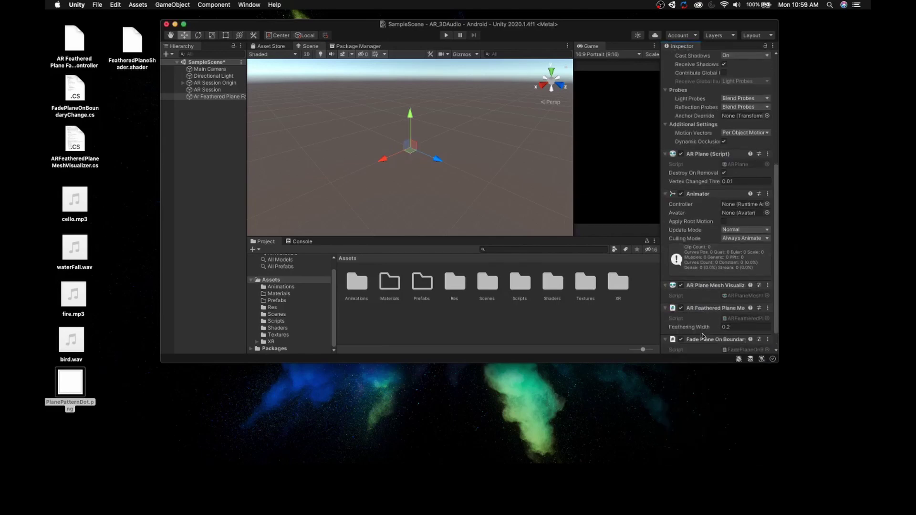
scroll(705, 325, down, 2)
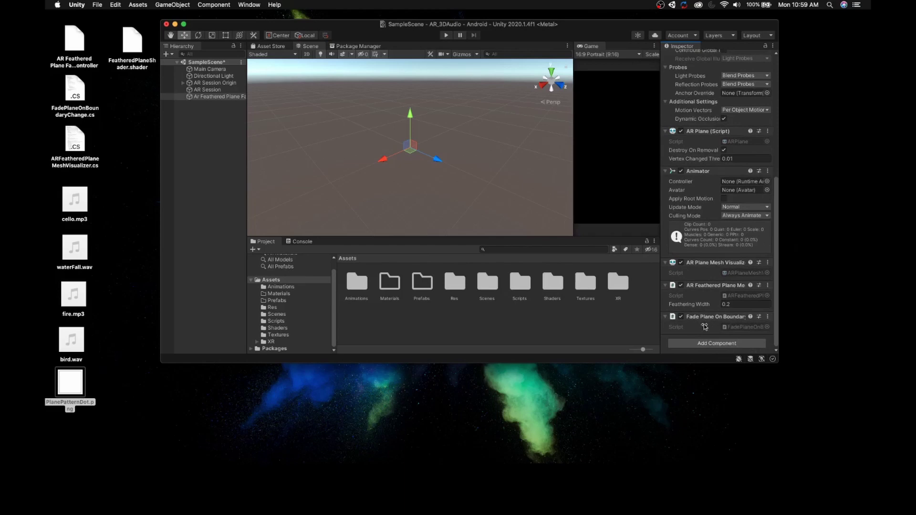
Assign the feathered plane controller from Animations to the plane's Animator Controller field
double_click(357, 282)
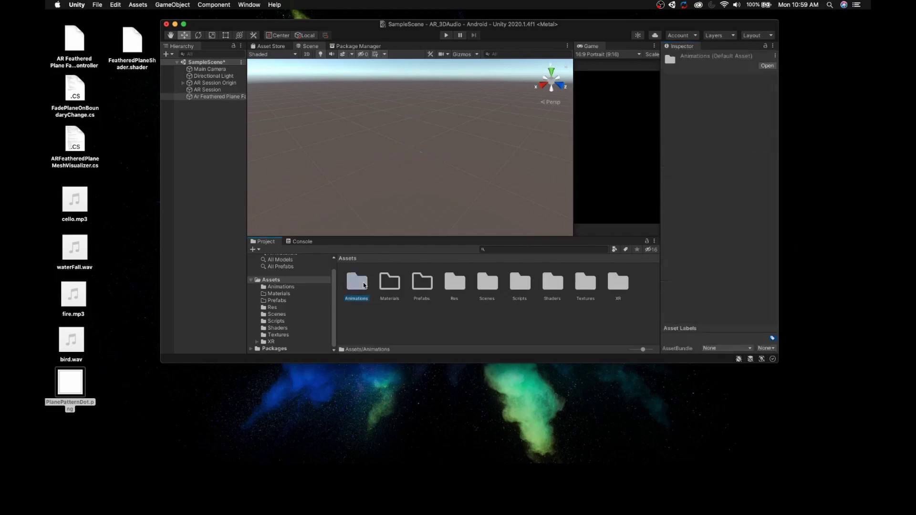
click(210, 97)
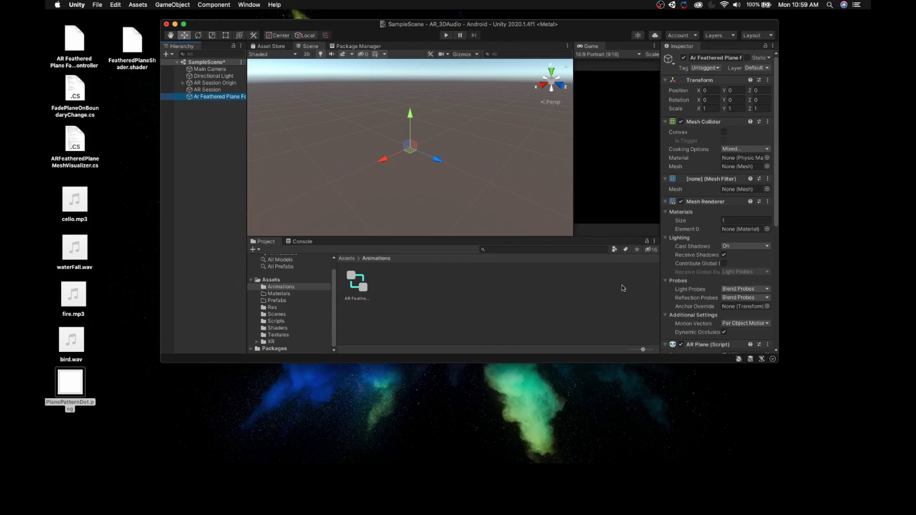
scroll(734, 263, down, 8)
drag(356, 284, 742, 182)
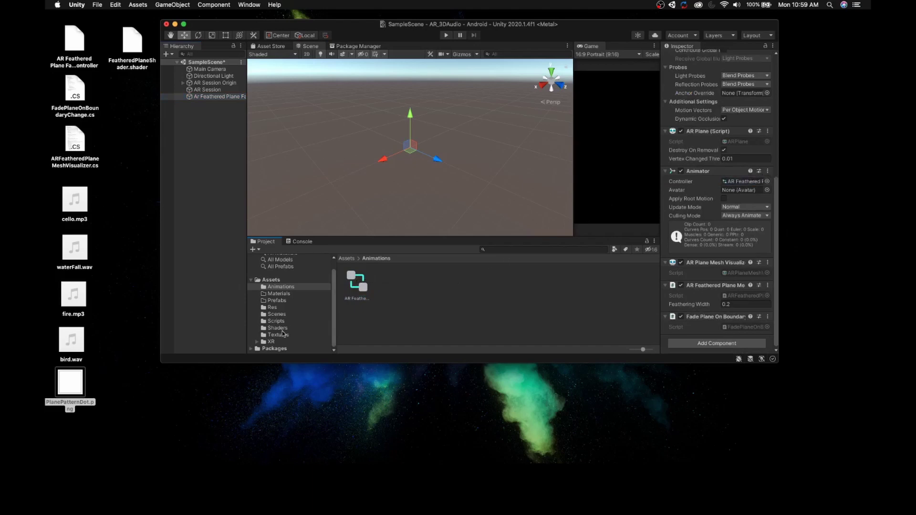
Create a material named FeatheredPlaneMaterial in the Materials folder
click(284, 294)
right_click(411, 292)
mouse_move(469, 232)
mouse_move(564, 151)
click(527, 240)
text(FeatheredPlaneMaterial)
key(Return)
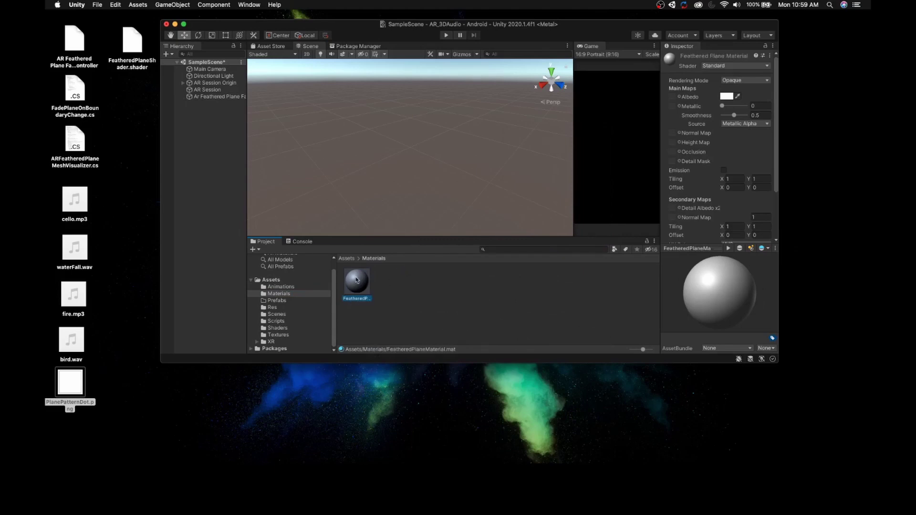
Set the material's shader to Unlit/FeatheredPlaneShader and assign the PlanePatternDot texture
click(741, 64)
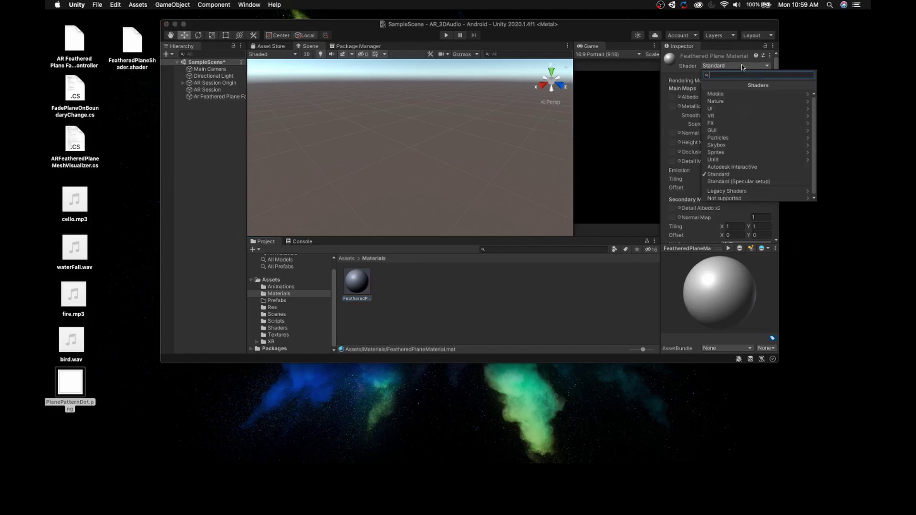
click(724, 160)
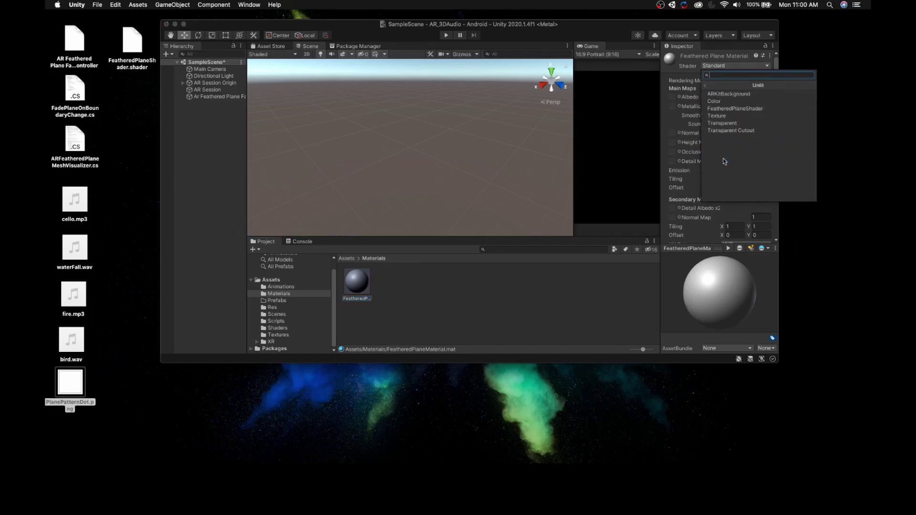
click(748, 109)
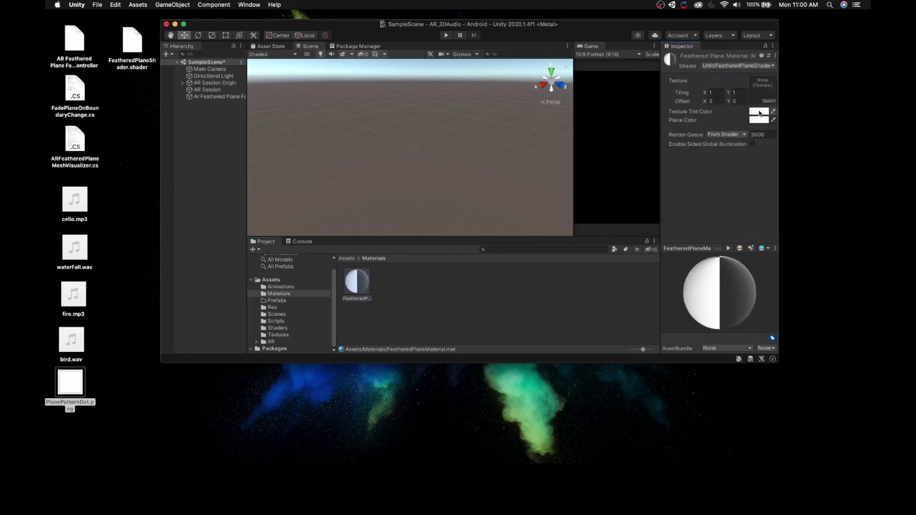
click(272, 334)
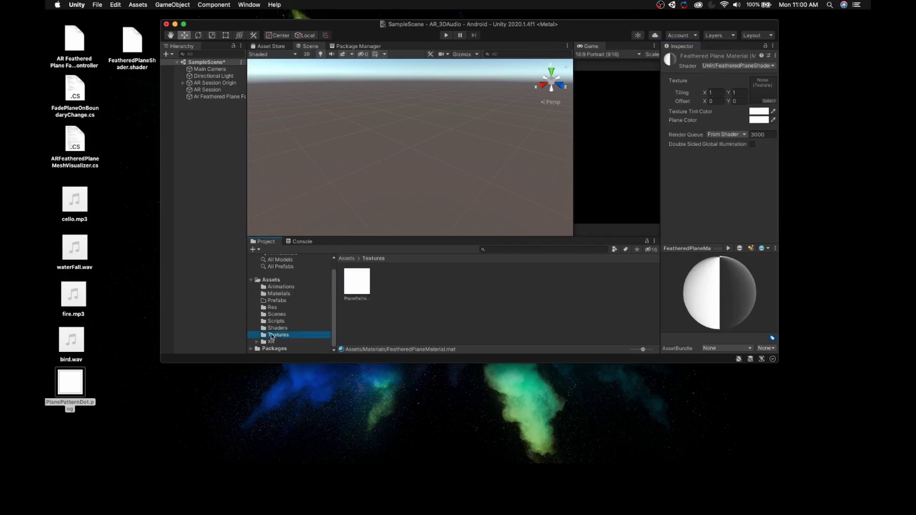
drag(359, 288, 763, 94)
Set the Plane Color alpha to 0 so the colour is fully transparent
click(758, 120)
drag(827, 291, 766, 291)
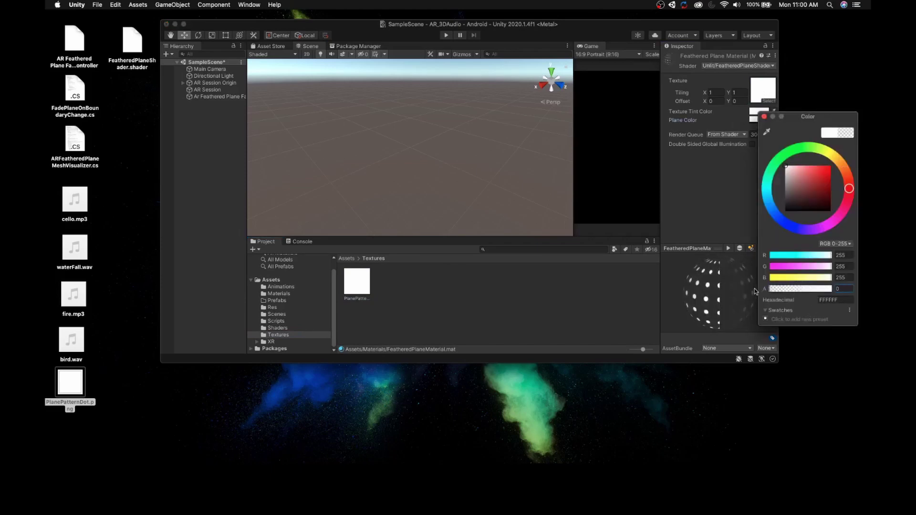
click(763, 116)
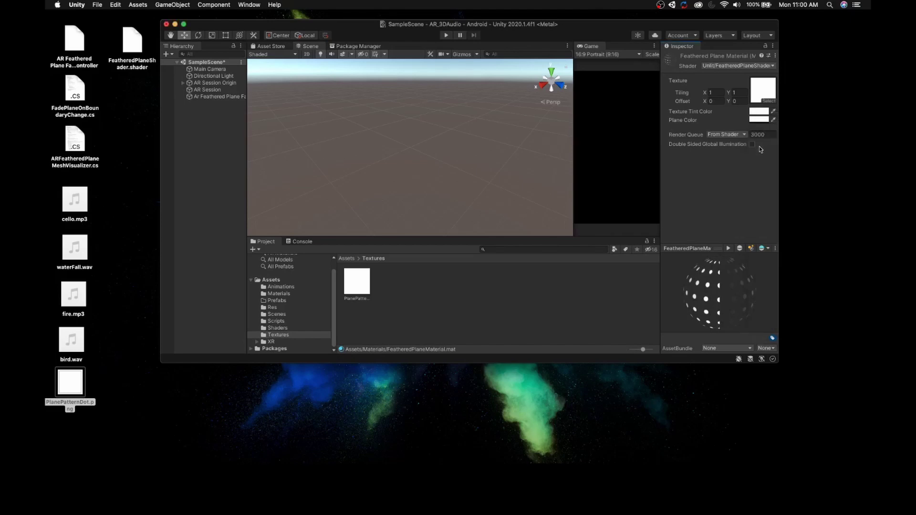
click(230, 97)
click(282, 293)
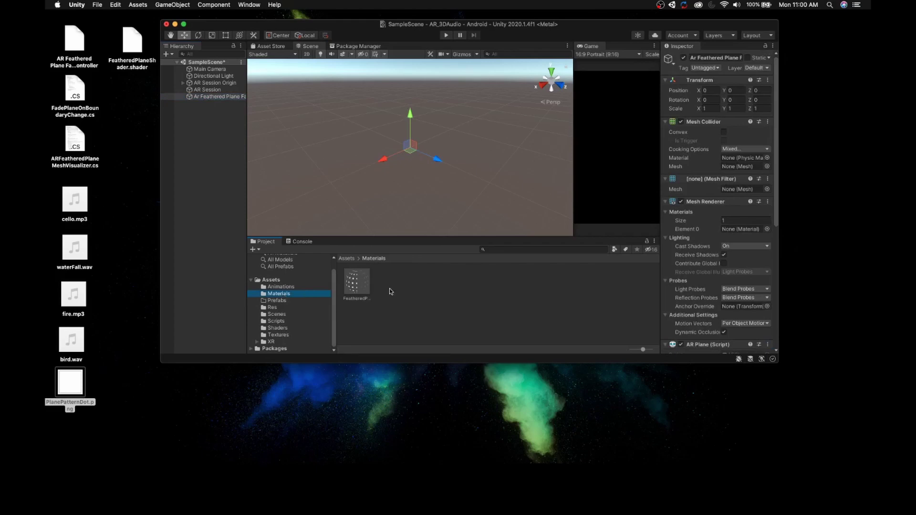
Put FeatheredPlaneMaterial on Mesh Renderer Element 0, save the object to Prefabs, then delete it from the scene
drag(356, 284, 744, 229)
click(279, 302)
drag(211, 97, 381, 303)
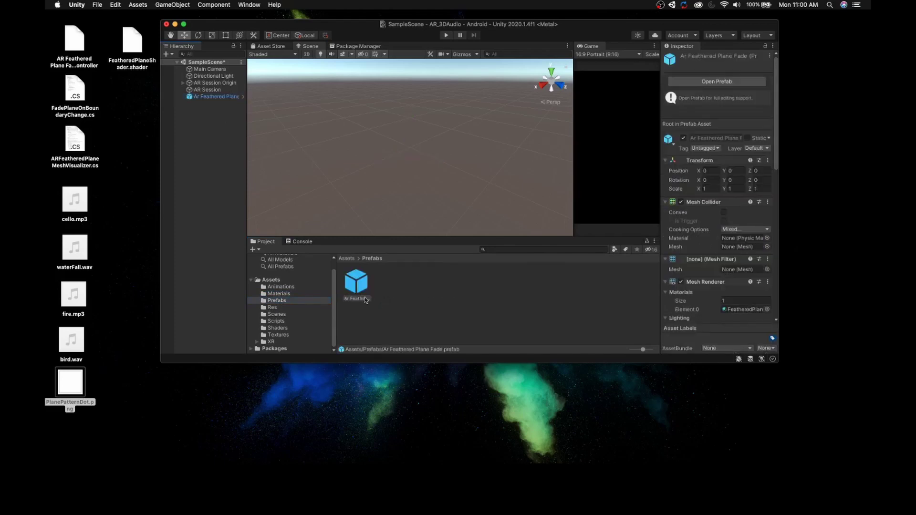
right_click(217, 97)
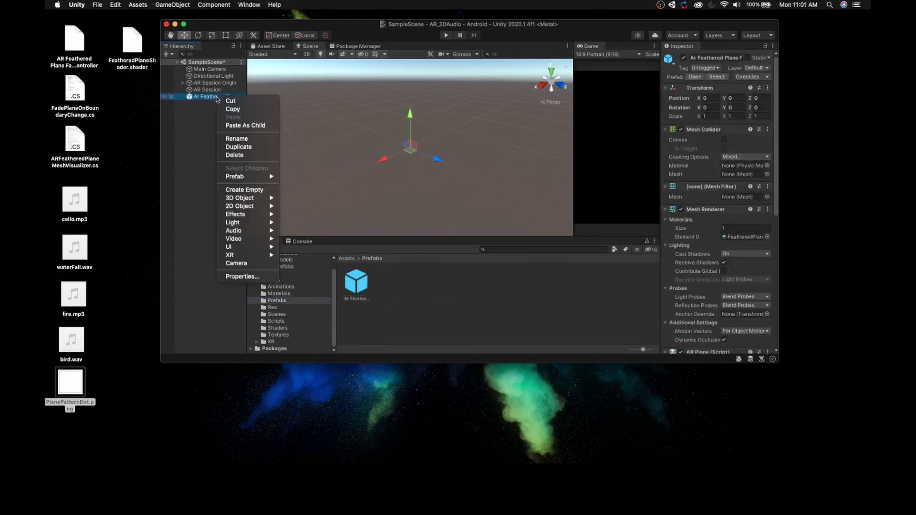
click(244, 156)
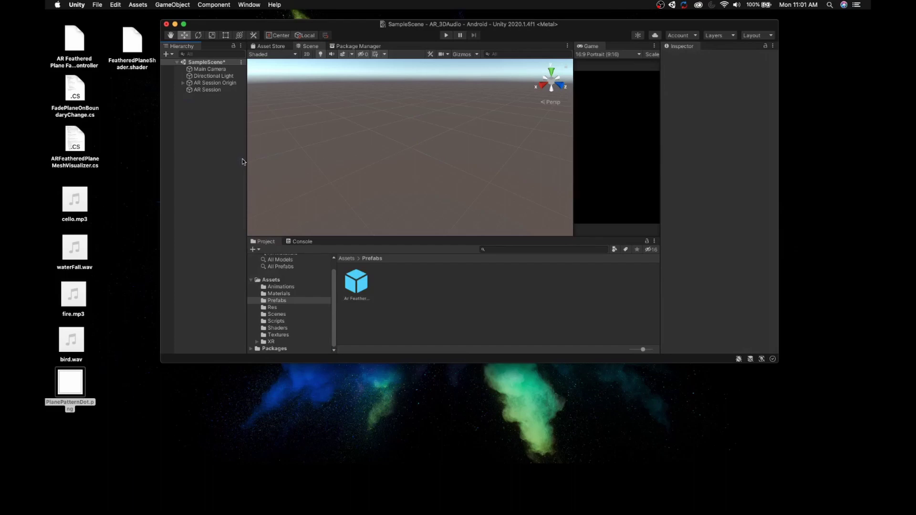
Launch Chrome and load assetstore.unity.com
key(super+space)
text(chro)
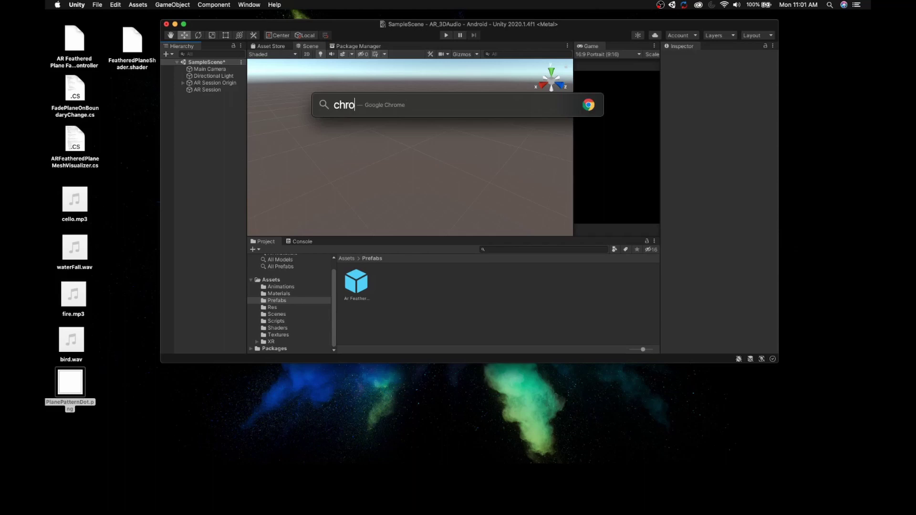
key(Return)
text(ass)
key(Return)
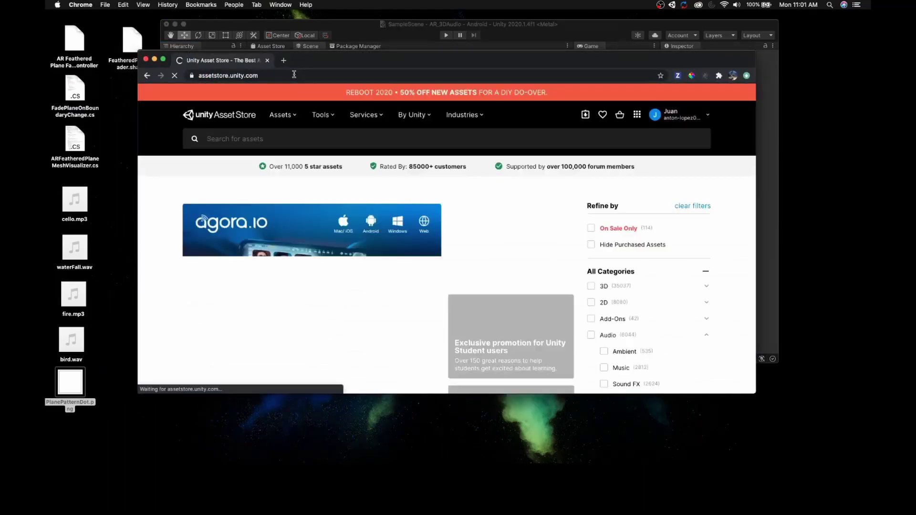
Search the Asset Store for 'procedural fire' and open the Procedural fire asset page
click(220, 139)
text(procedural fire)
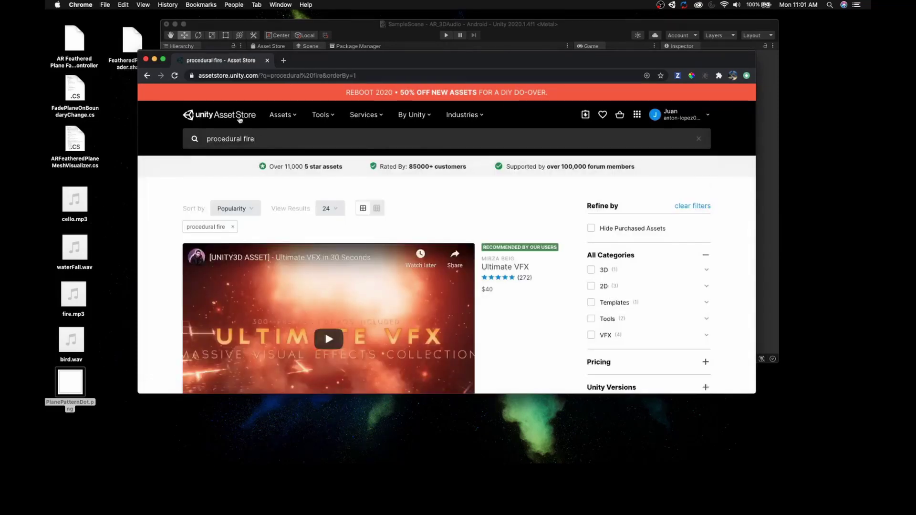
scroll(201, 339, down, 5)
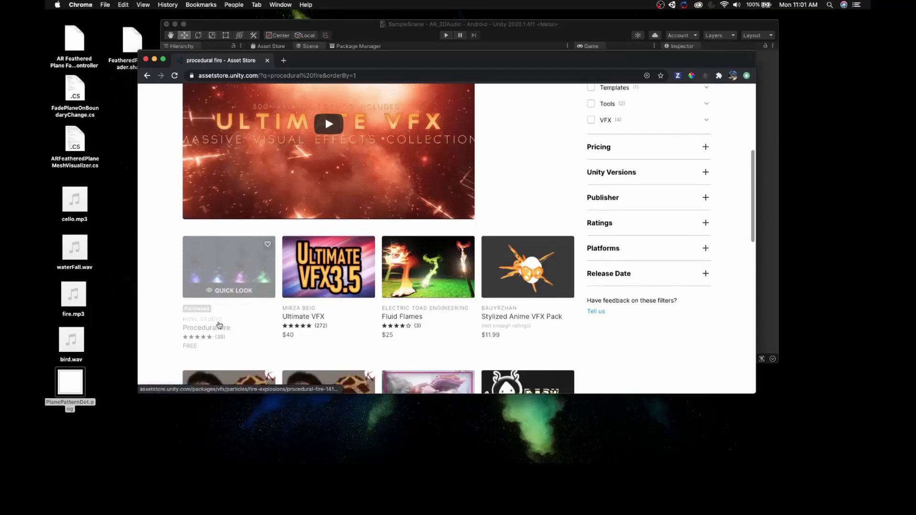
click(222, 276)
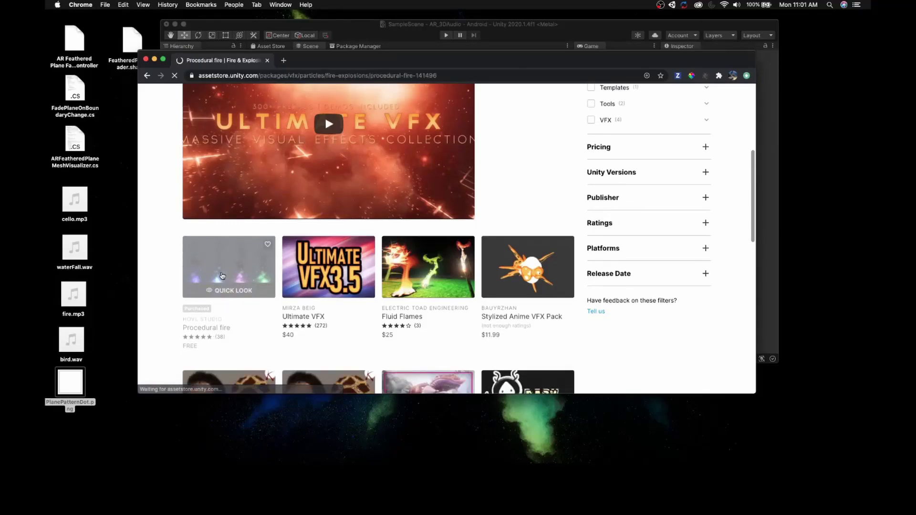
scroll(338, 295, down, 2)
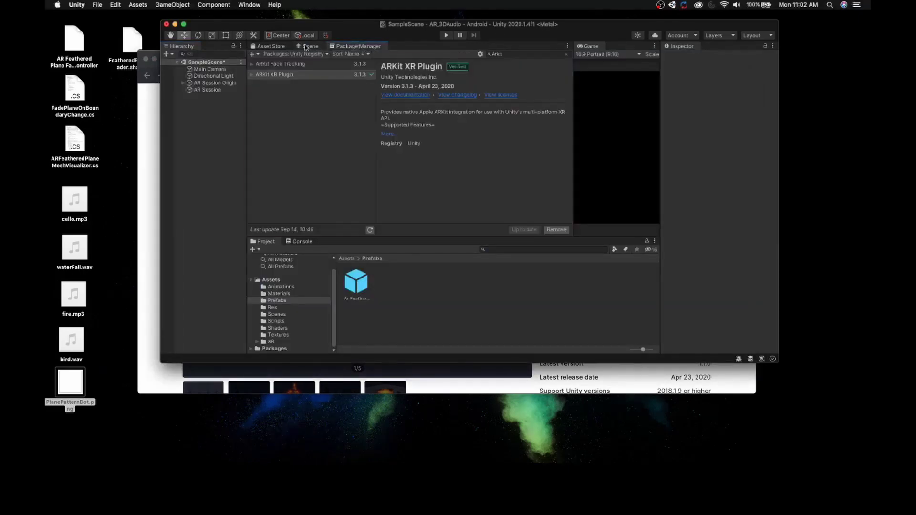
Maximize Unity and open the Package Manager showing My Assets
click(183, 24)
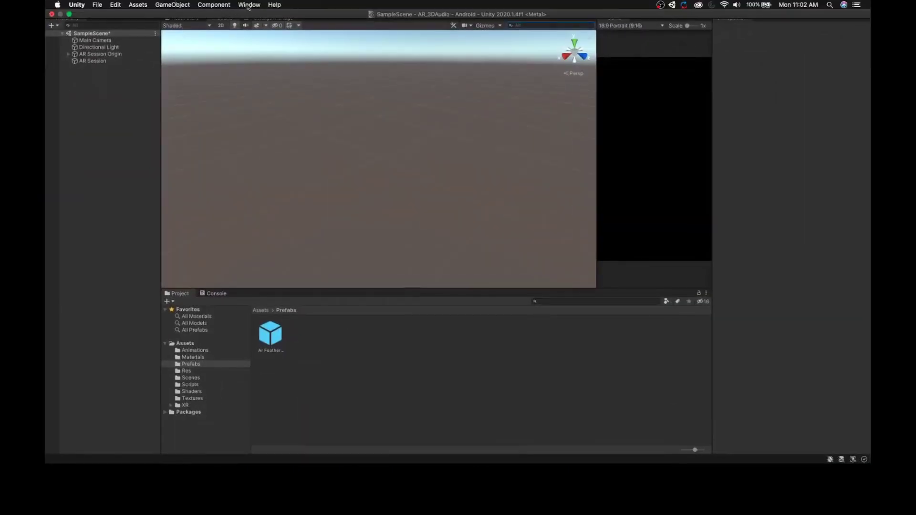
click(246, 5)
click(282, 94)
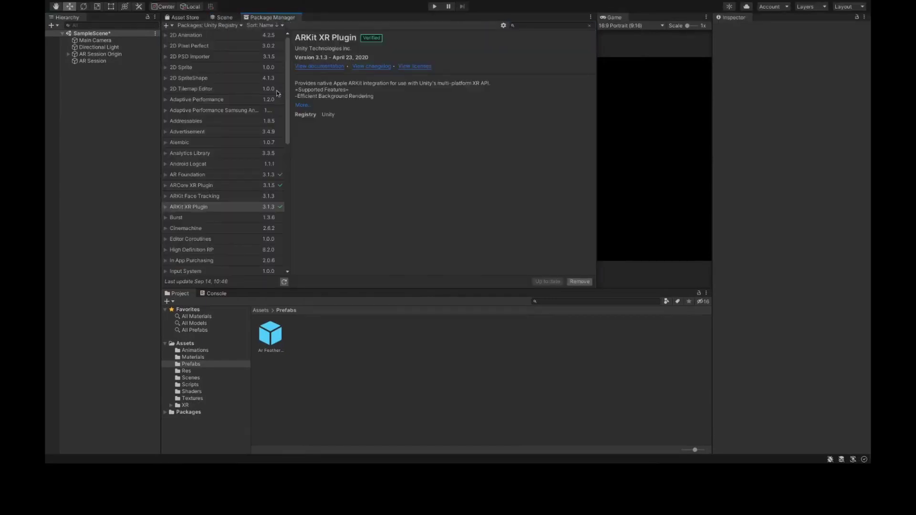
click(209, 26)
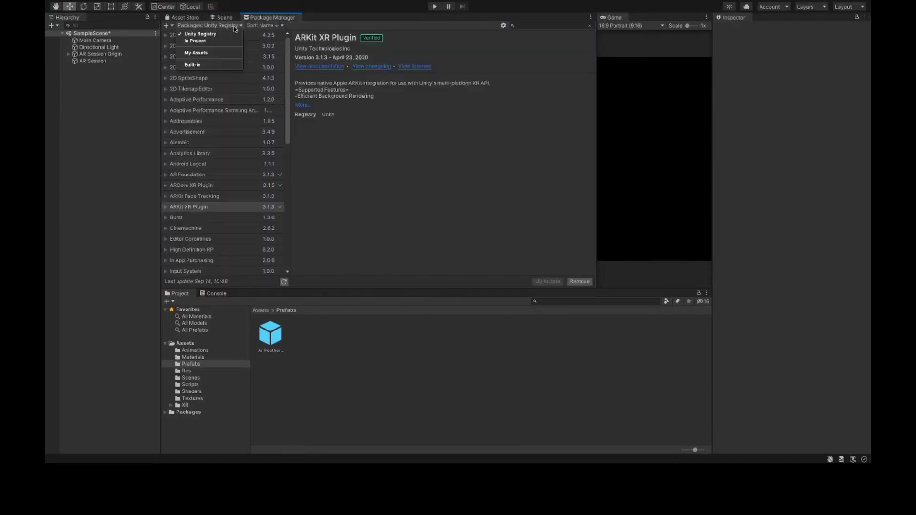
click(195, 55)
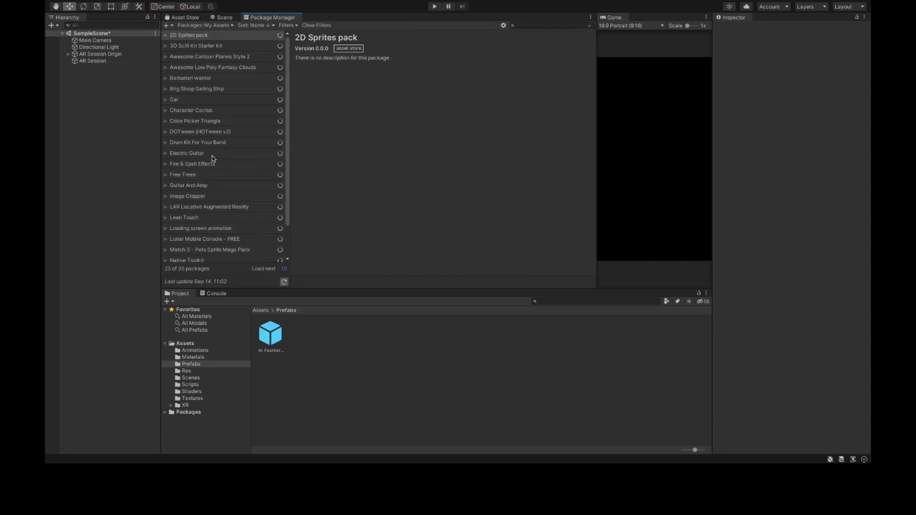
Import all files of the Procedural fire package
scroll(203, 150, down, 2)
click(192, 247)
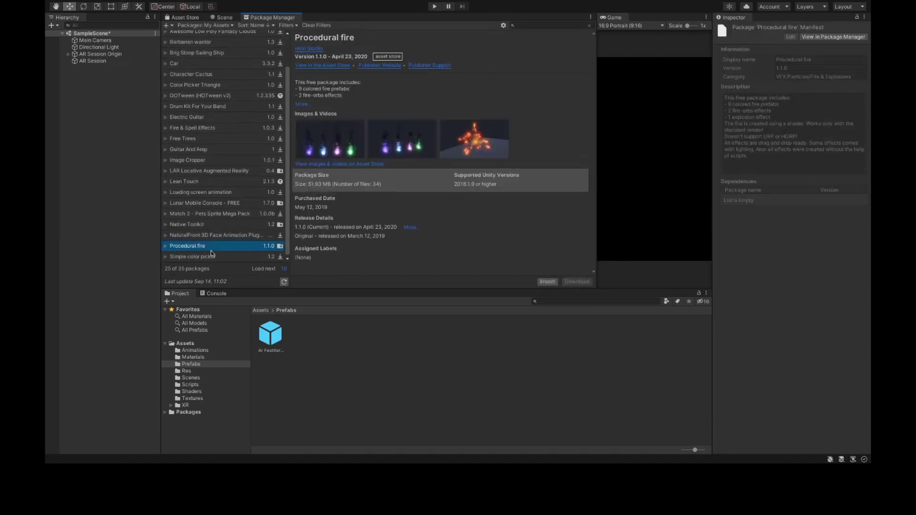
click(547, 282)
click(304, 306)
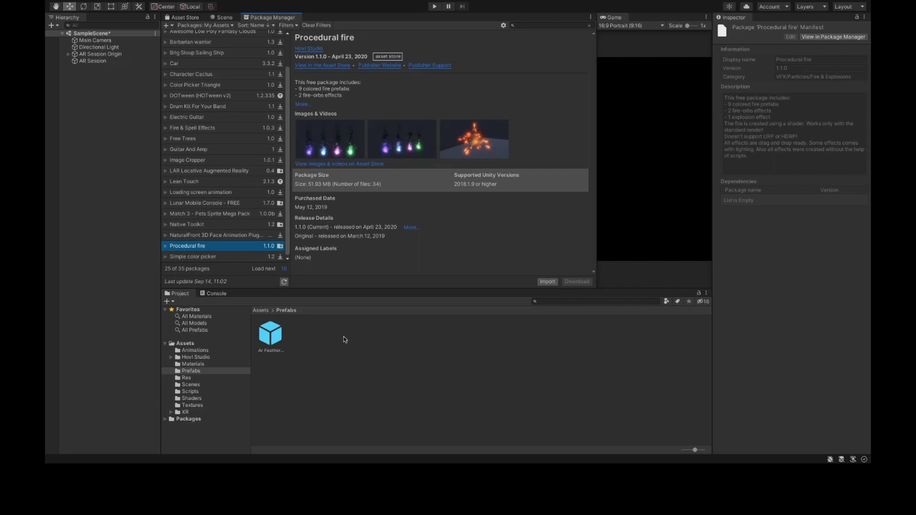
Switch to the Scene view and open Hovl Studio > Procedural fire > Prefabs
click(224, 18)
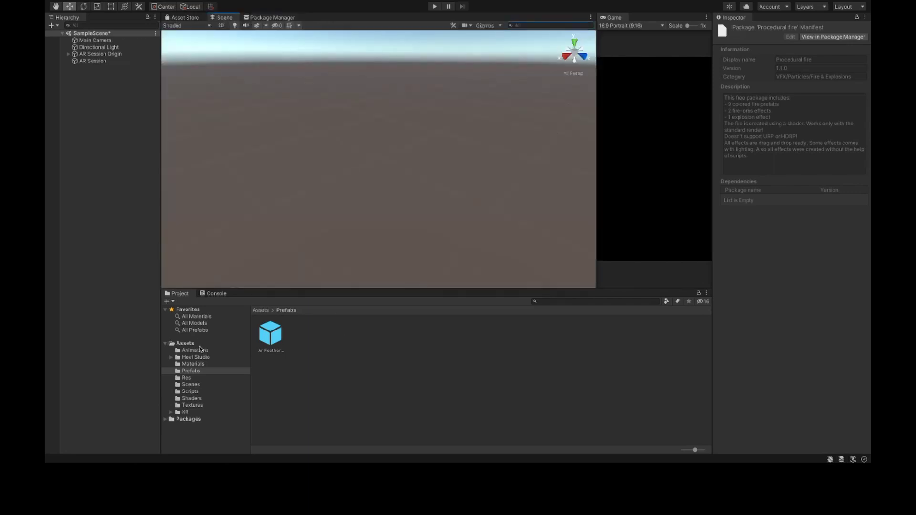
click(191, 358)
double_click(271, 335)
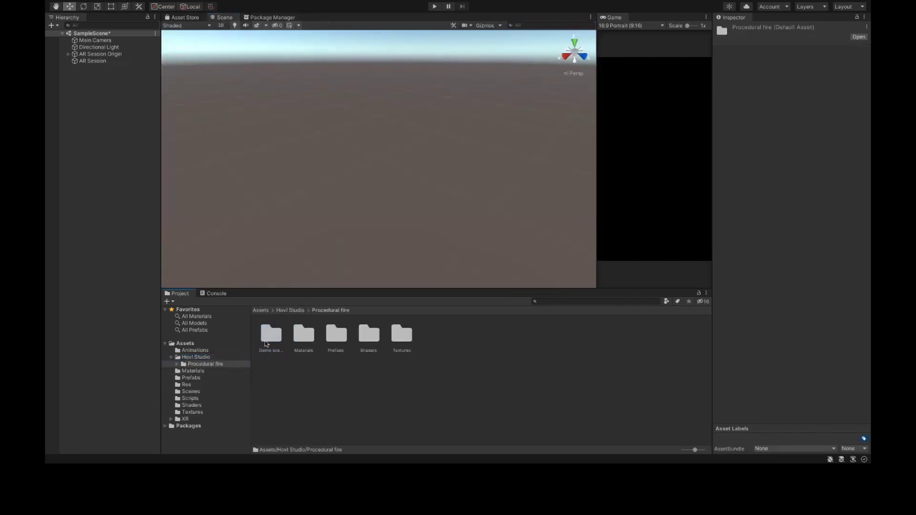
double_click(330, 342)
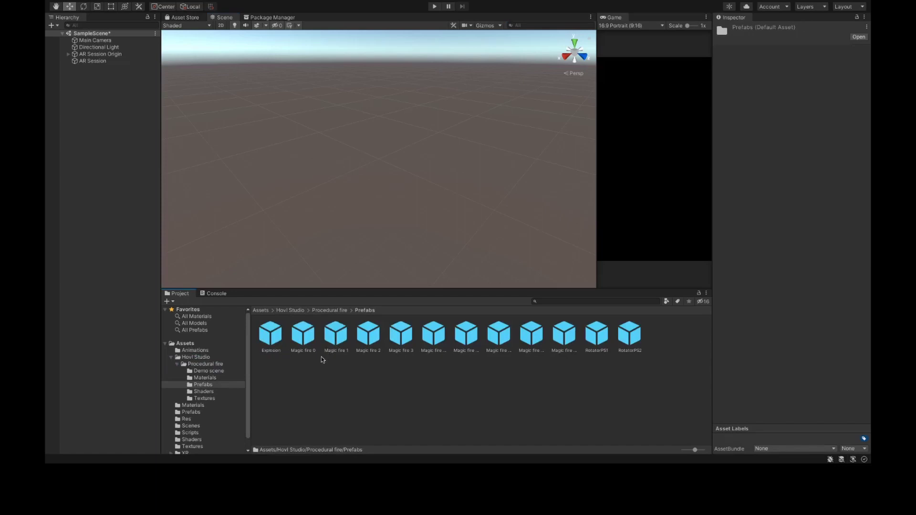
click(405, 342)
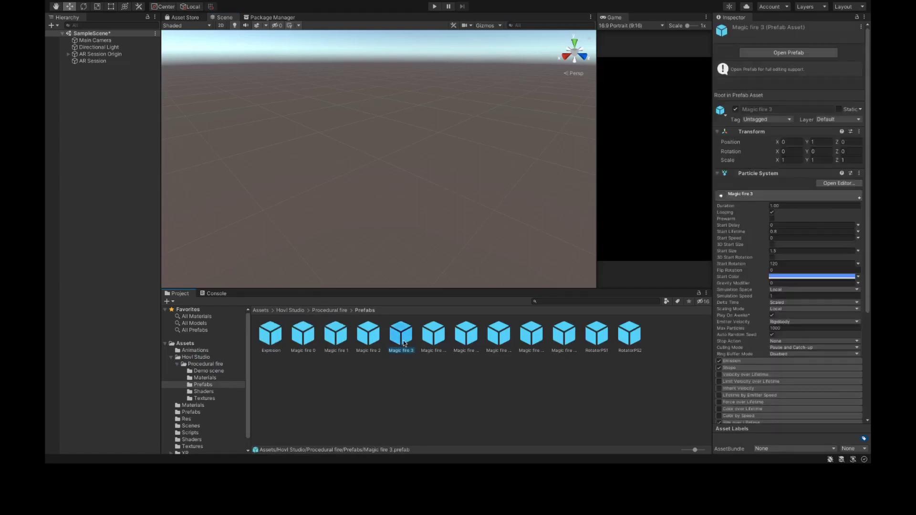
Drag the blue, orange, red and yellow Magic fire pro prefabs into the scene
drag(440, 339, 288, 149)
drag(498, 334, 361, 134)
drag(530, 334, 314, 204)
click(563, 336)
click(529, 337)
drag(563, 334, 389, 174)
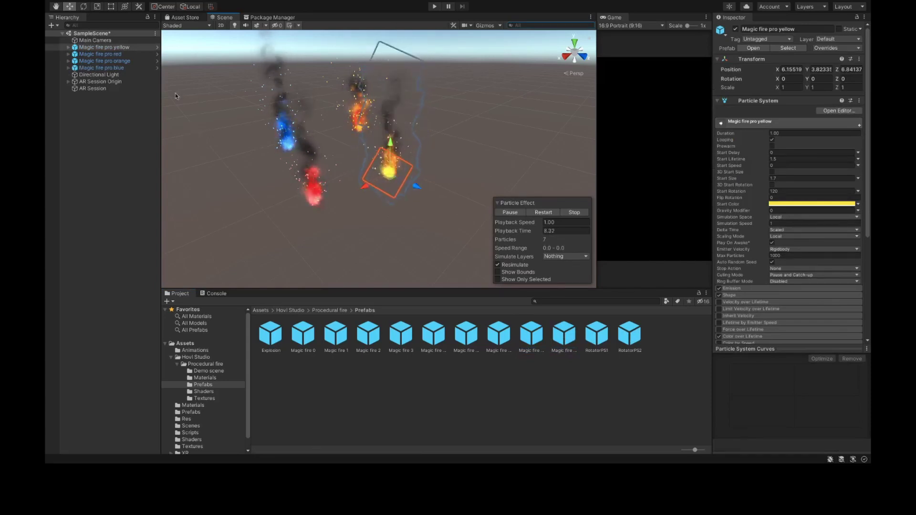
Select the red fire and add an Audio Source component
click(100, 55)
double_click(100, 55)
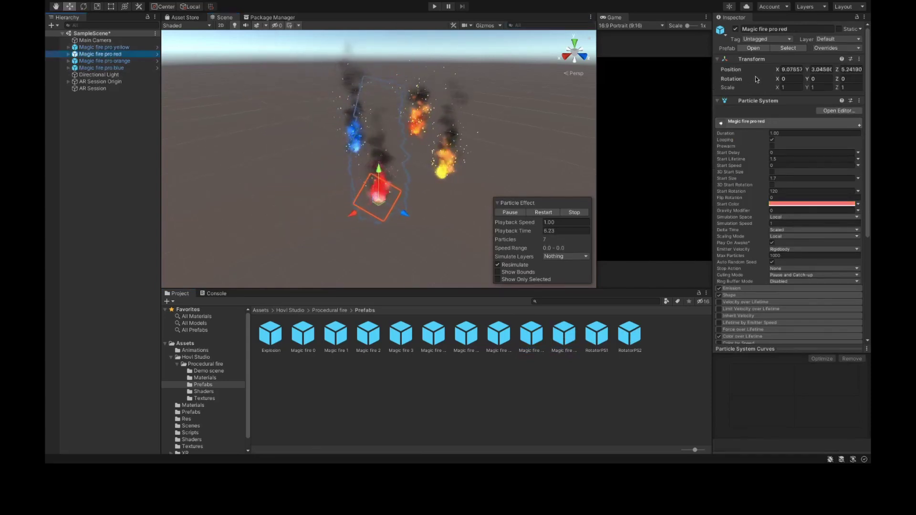
scroll(768, 289, down, 5)
click(769, 334)
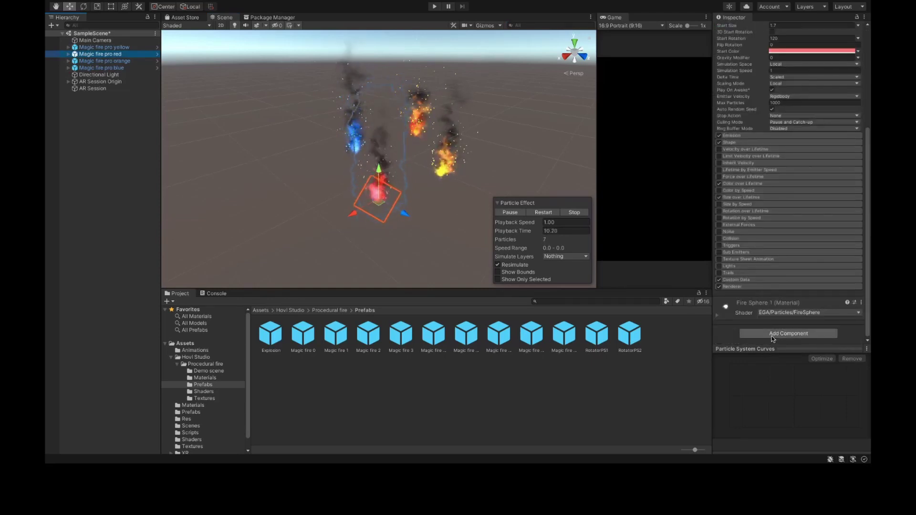
text(Fad)
key(BackSpace)
text(audio)
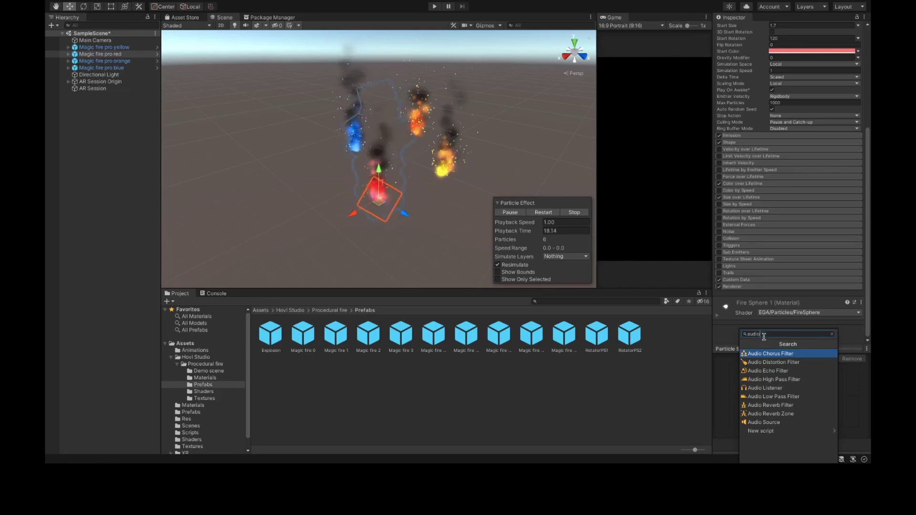
click(773, 422)
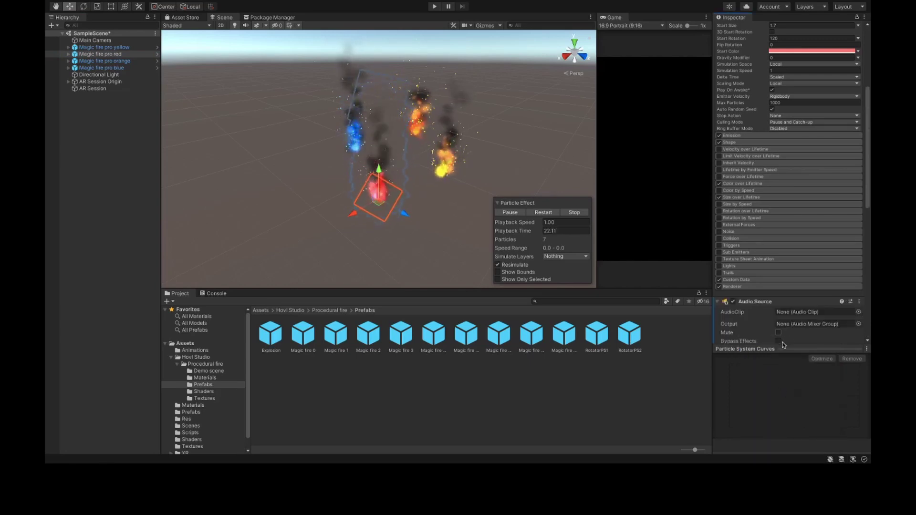
Set the Audio Source to Spatial Blend 1, Linear Volume Rolloff and Max Distance 5
scroll(781, 286, down, 4)
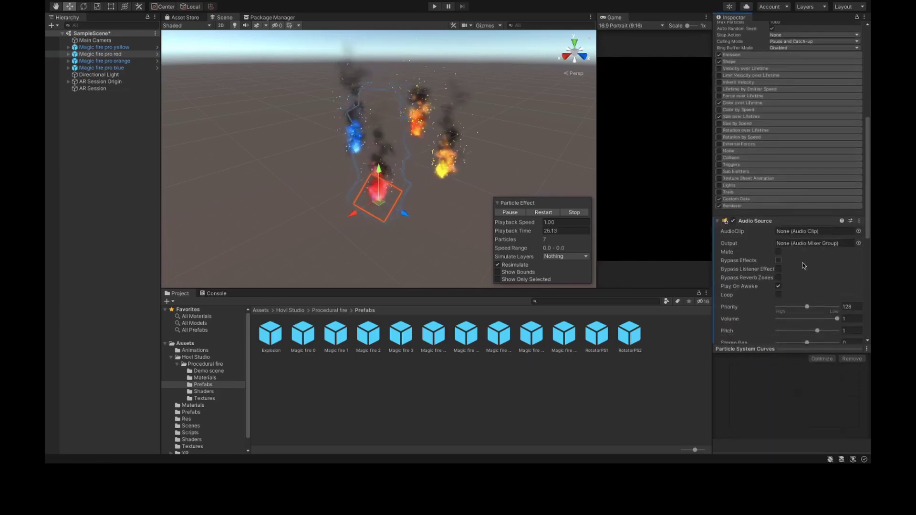
scroll(739, 261, down, 2)
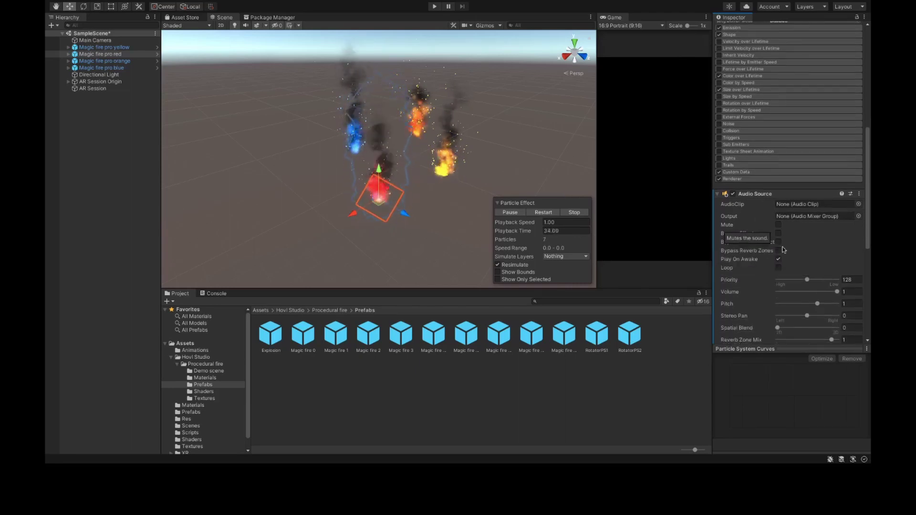
scroll(767, 262, down, 3)
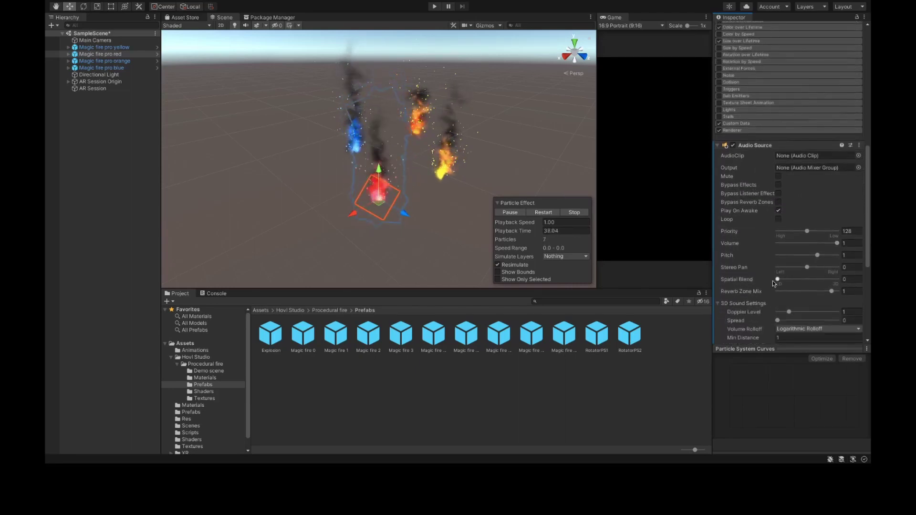
drag(777, 279, 837, 279)
scroll(746, 282, down, 2)
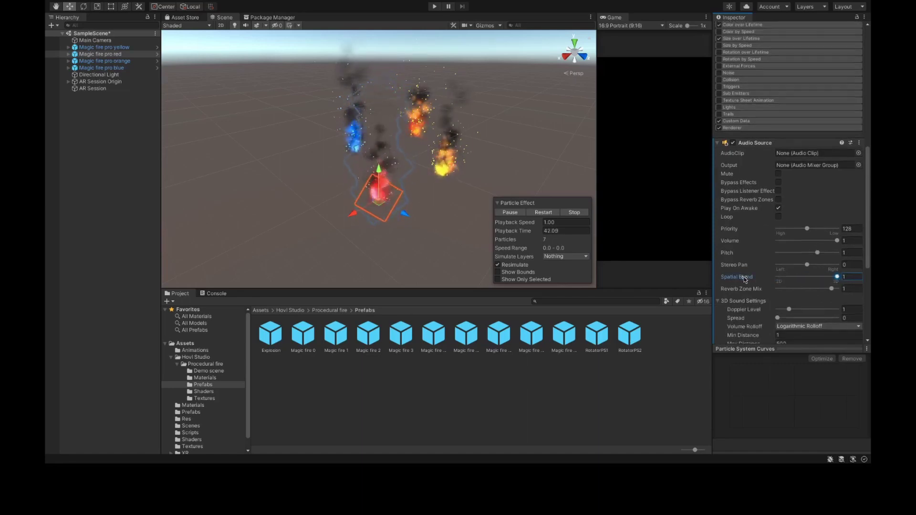
scroll(756, 295, down, 8)
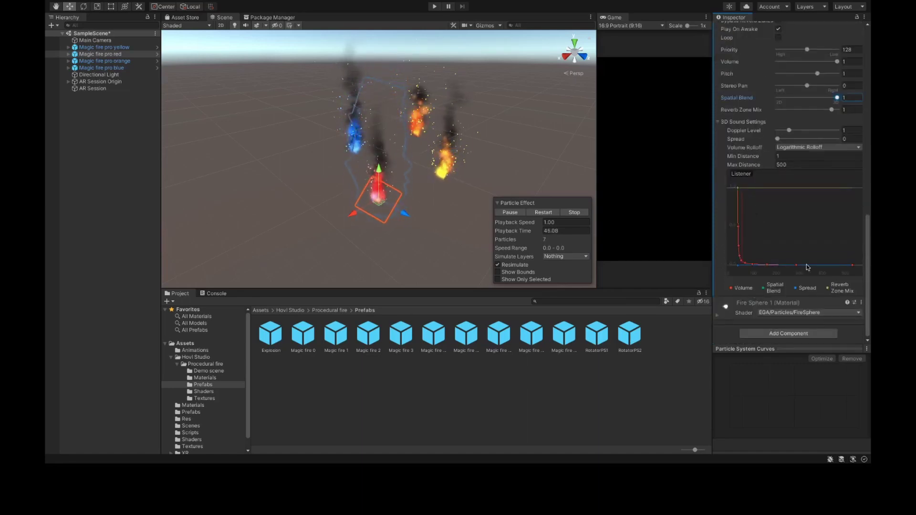
click(818, 147)
click(810, 156)
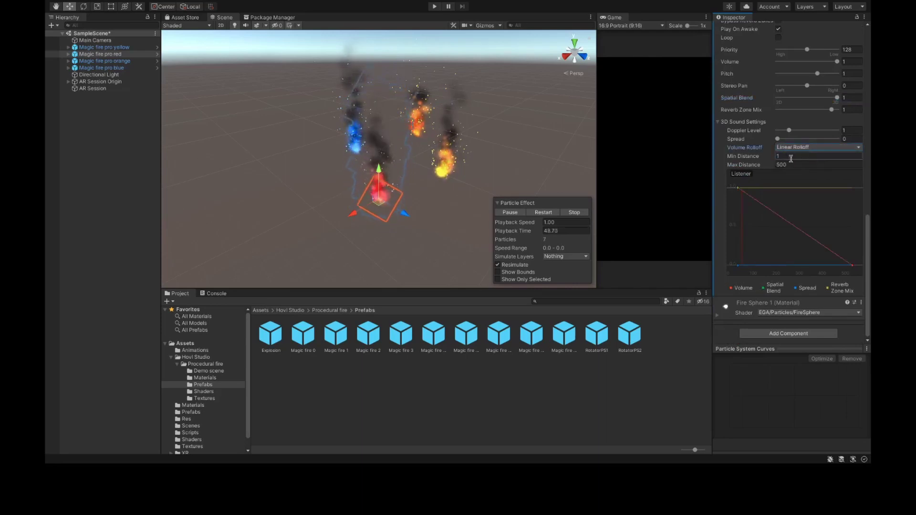
click(803, 164)
text(5)
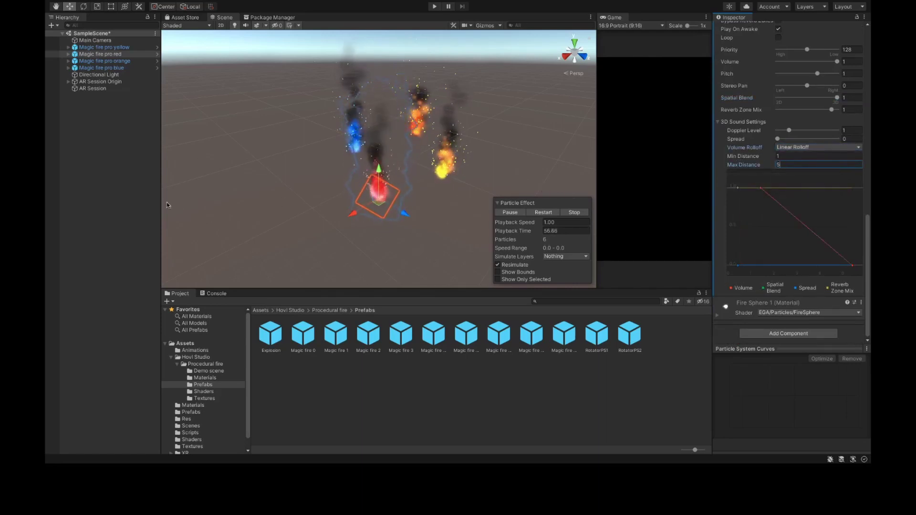
click(99, 204)
click(110, 67)
click(112, 47)
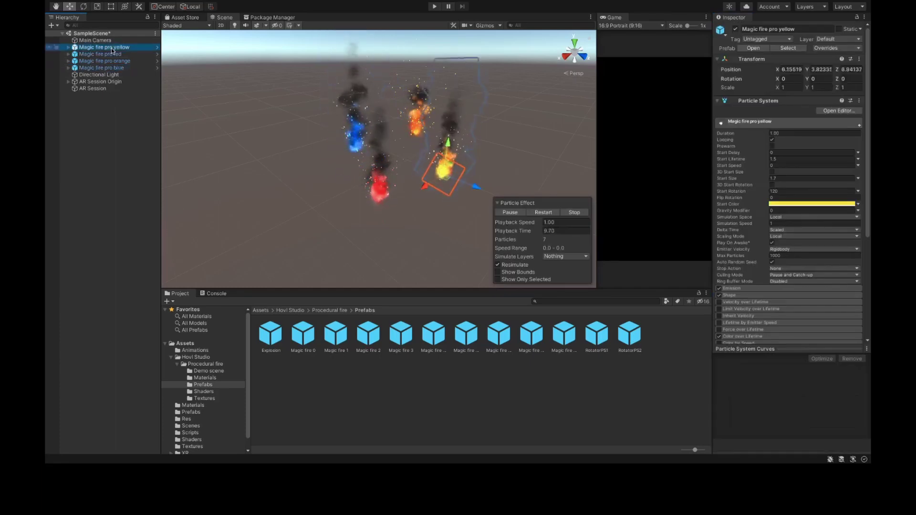
Give the yellow fire an Audio Source with Spatial Blend 1, Linear rolloff and Max Distance 5
click(114, 55)
click(114, 47)
scroll(794, 153, down, 5)
click(794, 334)
click(778, 424)
scroll(788, 190, down, 5)
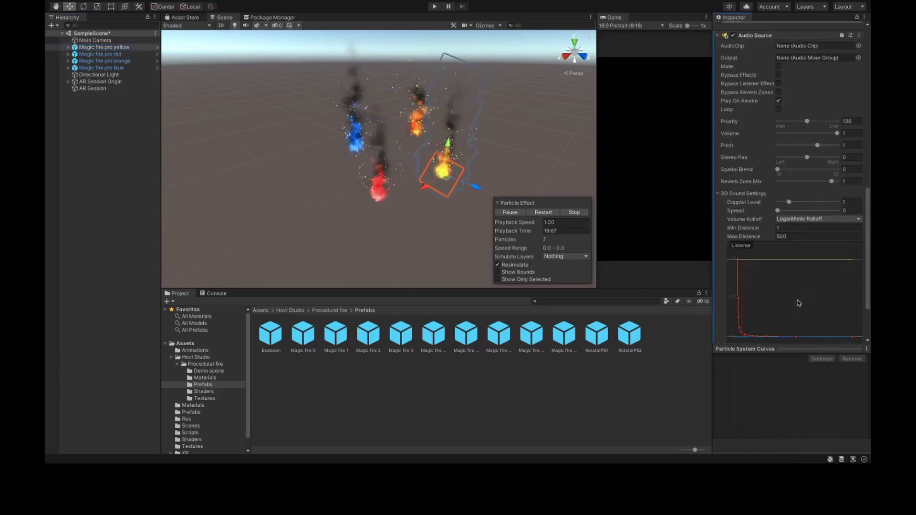
drag(777, 170, 839, 169)
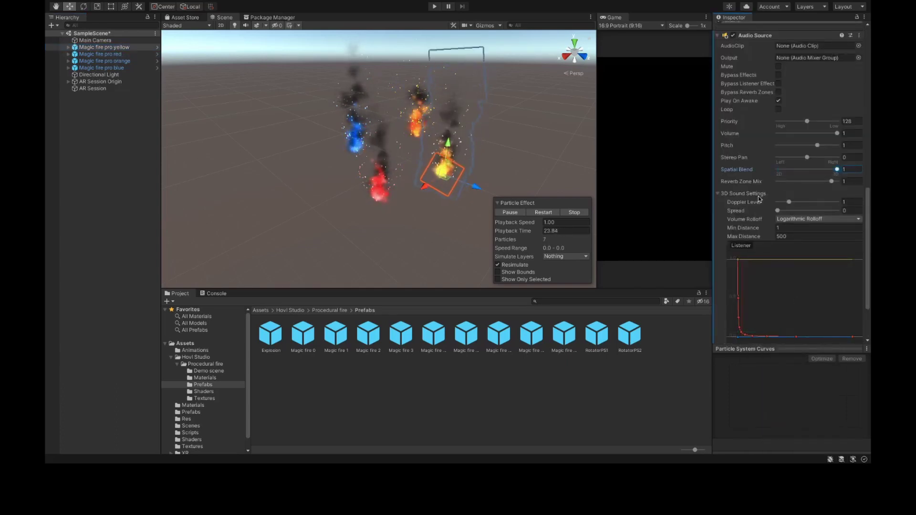
click(819, 220)
click(806, 227)
click(769, 236)
text(5)
Add Audio Sources to the orange and blue fires, fully 3D with Linear rolloff
click(114, 54)
click(116, 61)
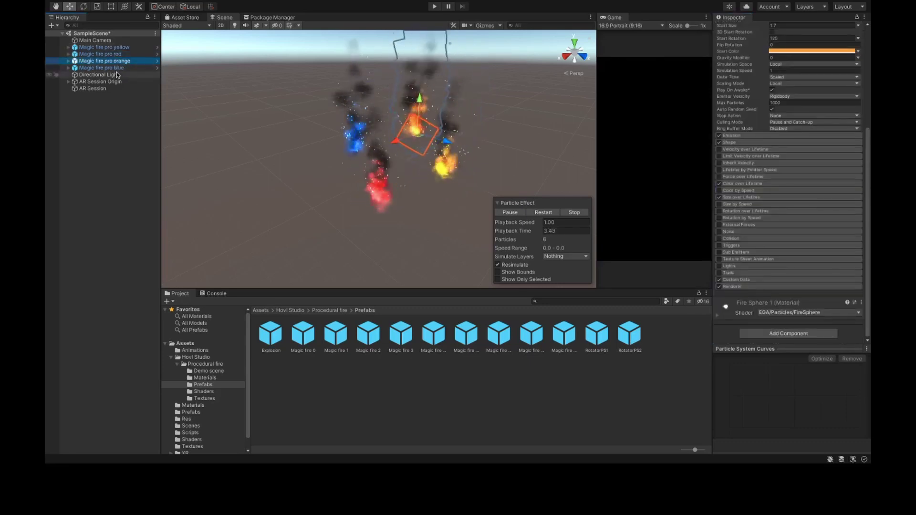
ctrl+click(116, 67)
click(788, 333)
click(763, 424)
scroll(793, 260, down, 1)
scroll(793, 260, down, 5)
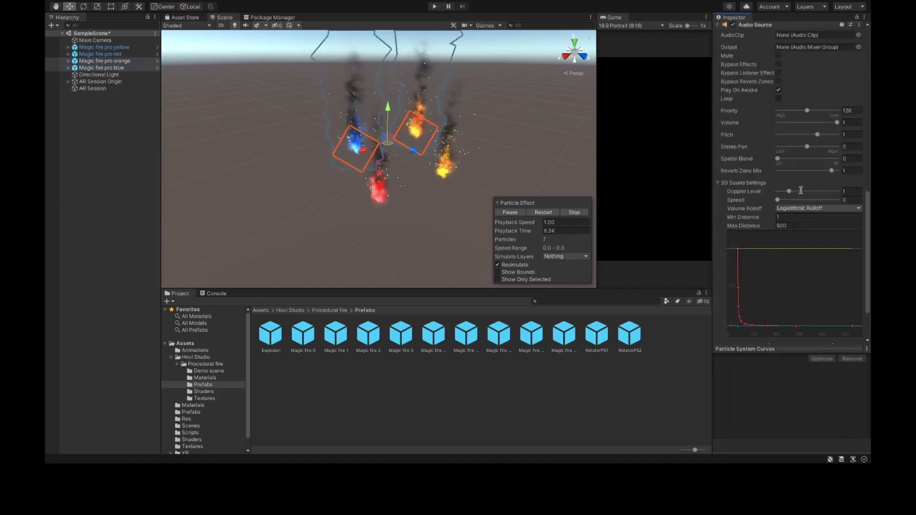
drag(778, 159, 841, 159)
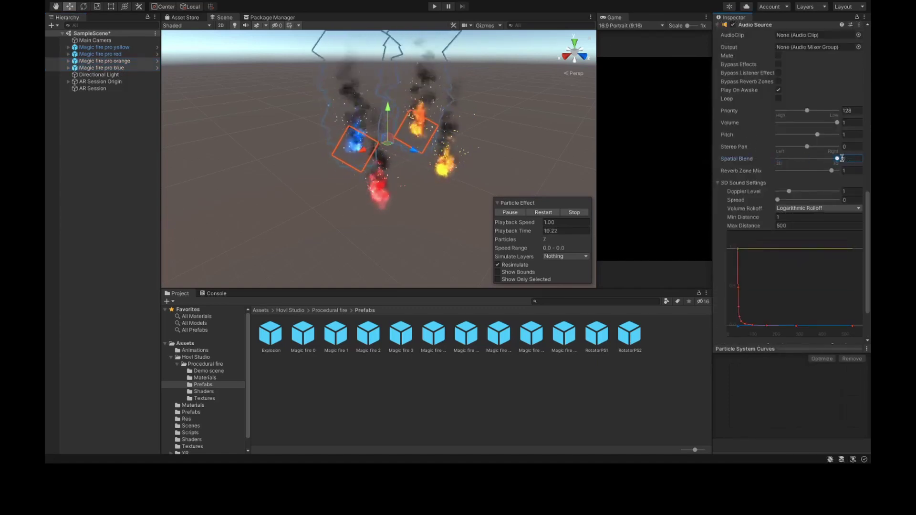
click(790, 208)
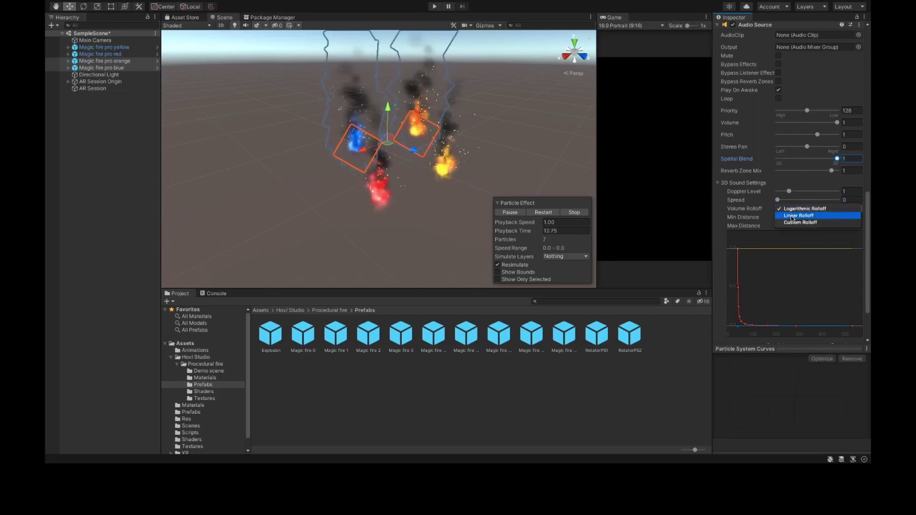
click(793, 216)
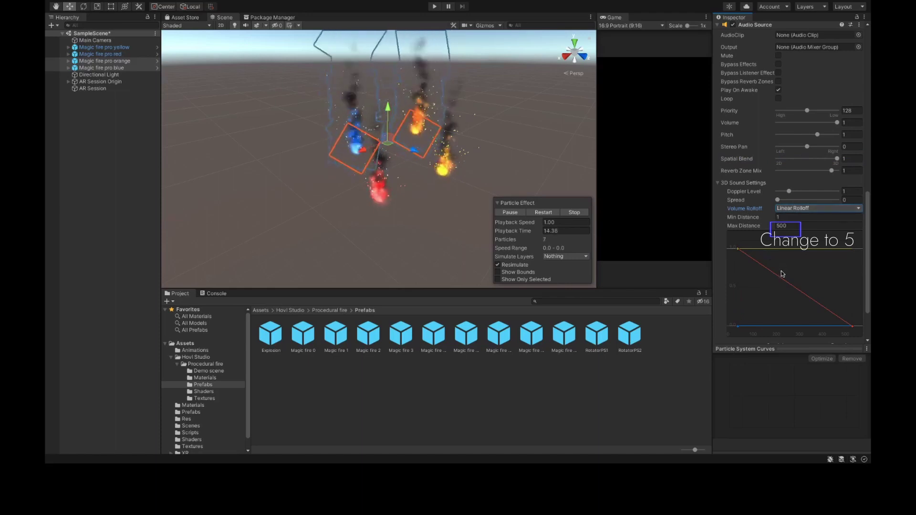
click(102, 68)
click(104, 61)
click(103, 54)
click(112, 49)
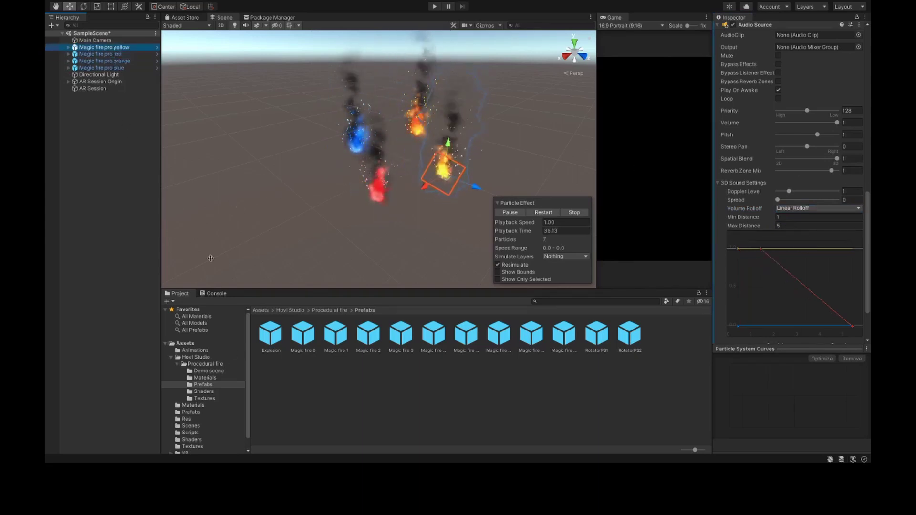
From the Res folder, give the yellow fire the bird clip and the red fire the fire clip
click(186, 419)
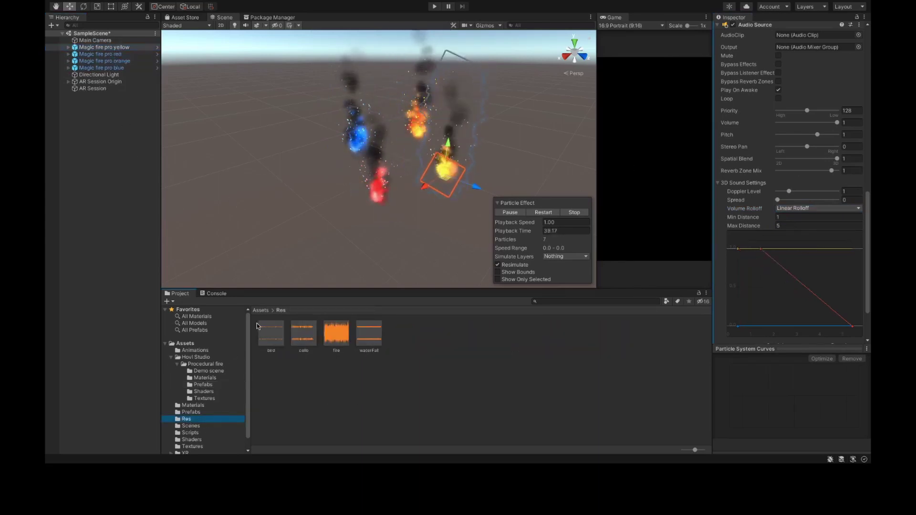
scroll(813, 186, up, 10)
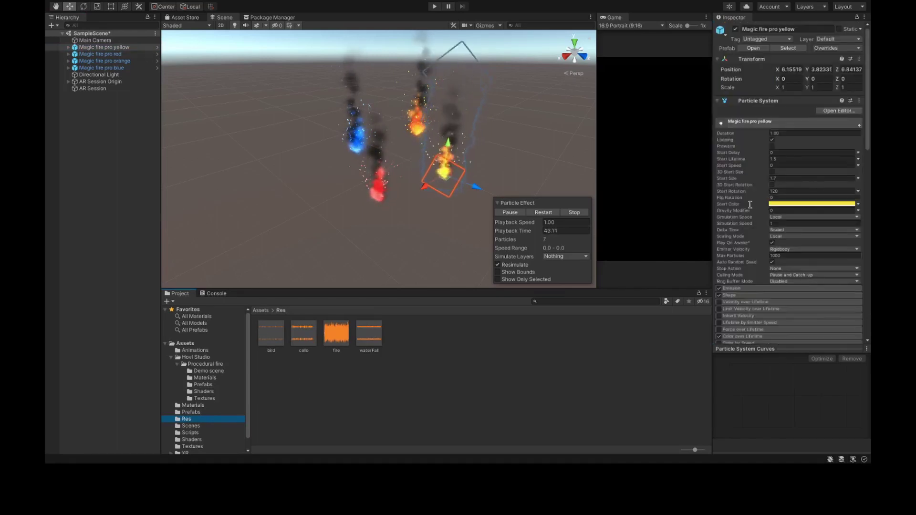
scroll(787, 190, down, 5)
drag(270, 336, 806, 283)
scroll(753, 295, down, 1)
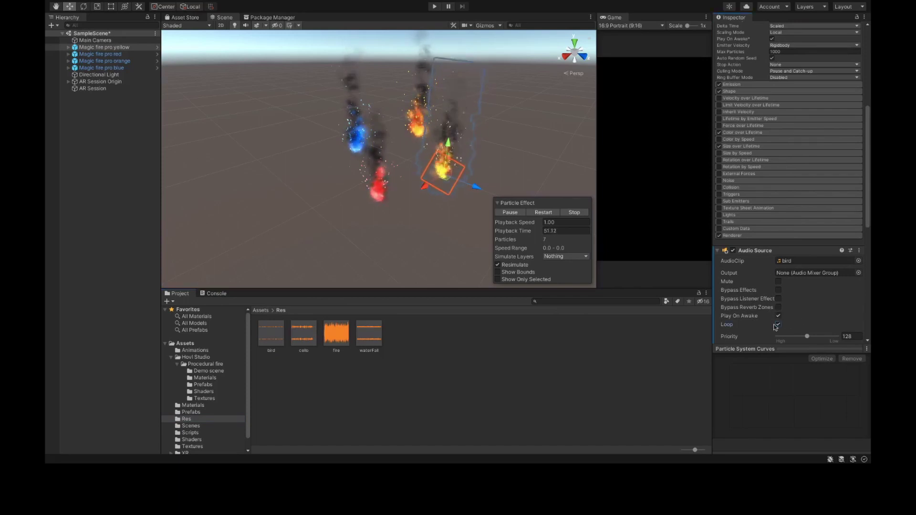
click(111, 54)
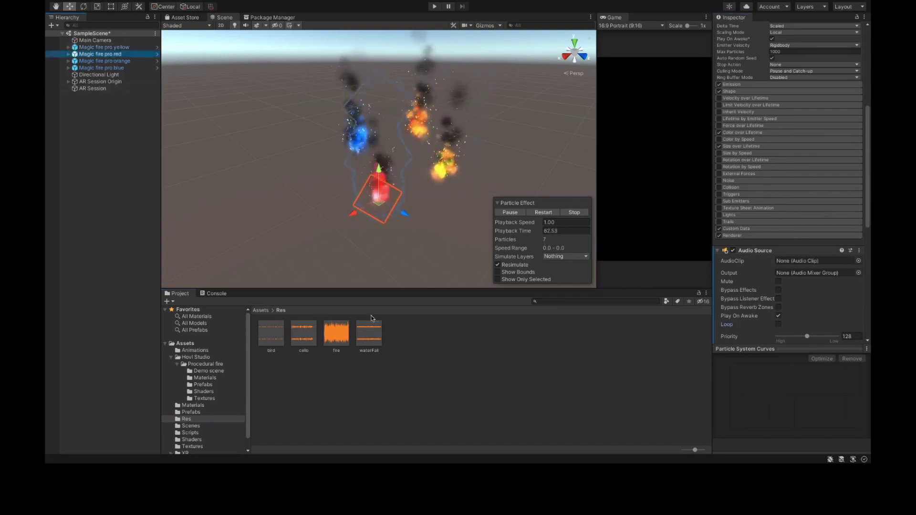
drag(337, 334, 810, 261)
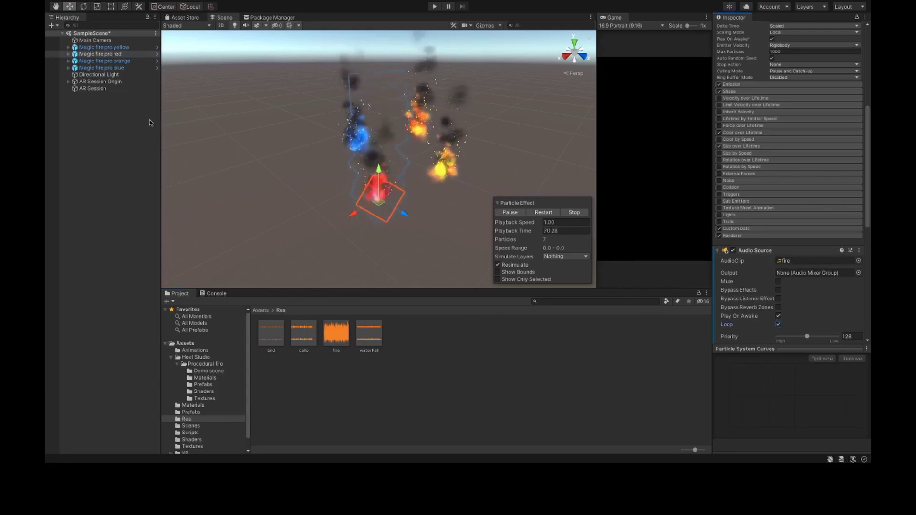
Give the orange fire the cello clip and the blue fire the waterFall clip, set to loop
click(119, 61)
scroll(787, 310, down, 1)
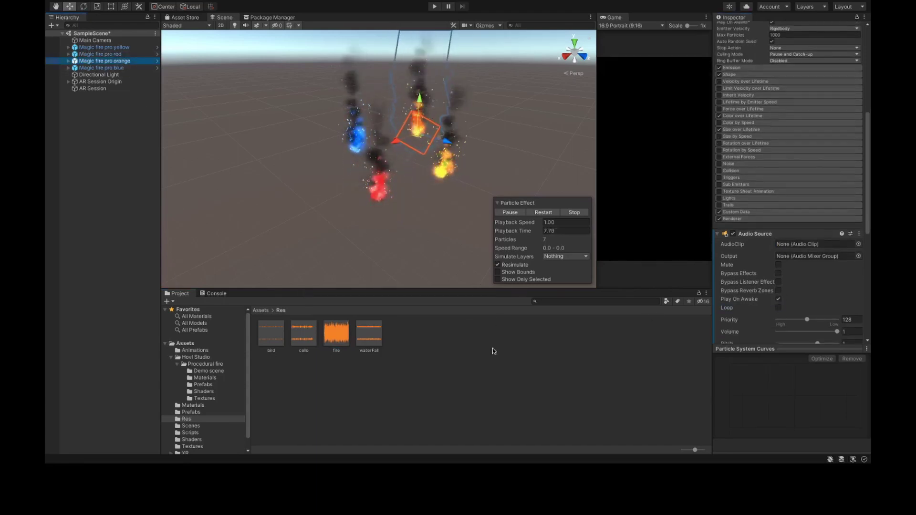
drag(304, 338, 811, 244)
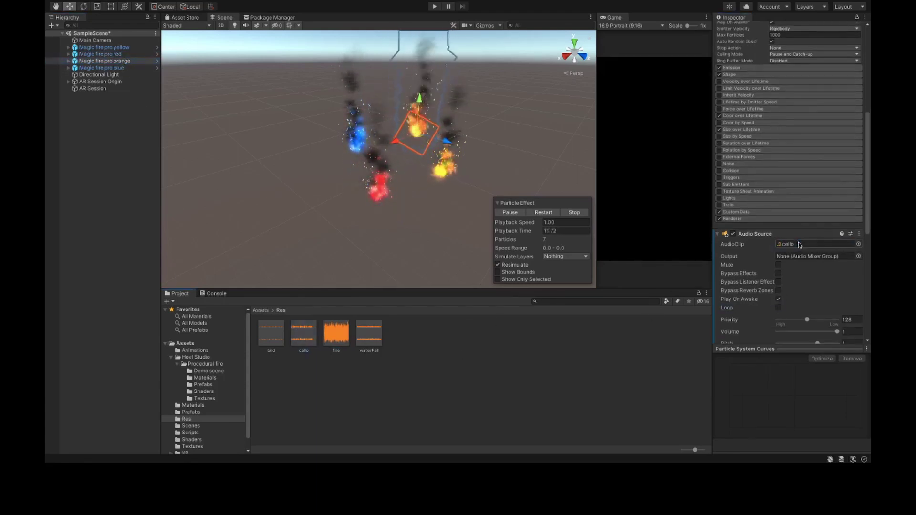
click(101, 68)
drag(368, 334, 793, 246)
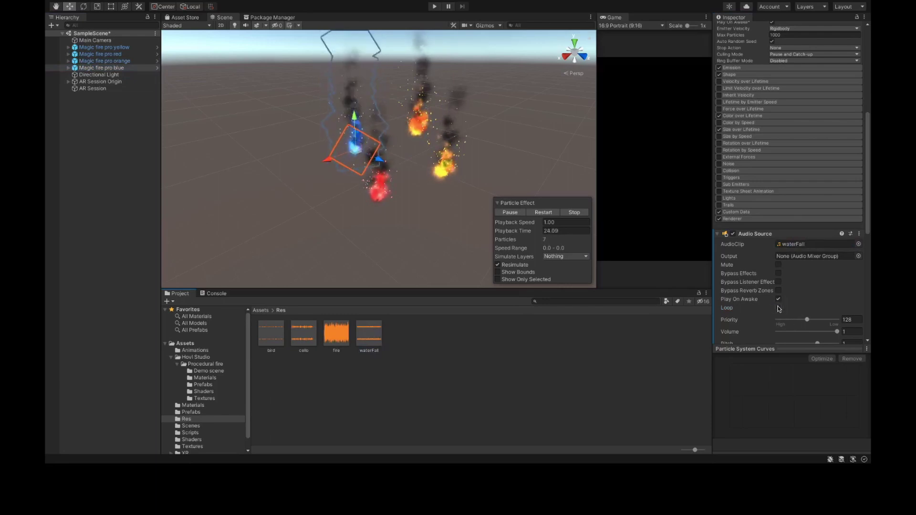
click(778, 307)
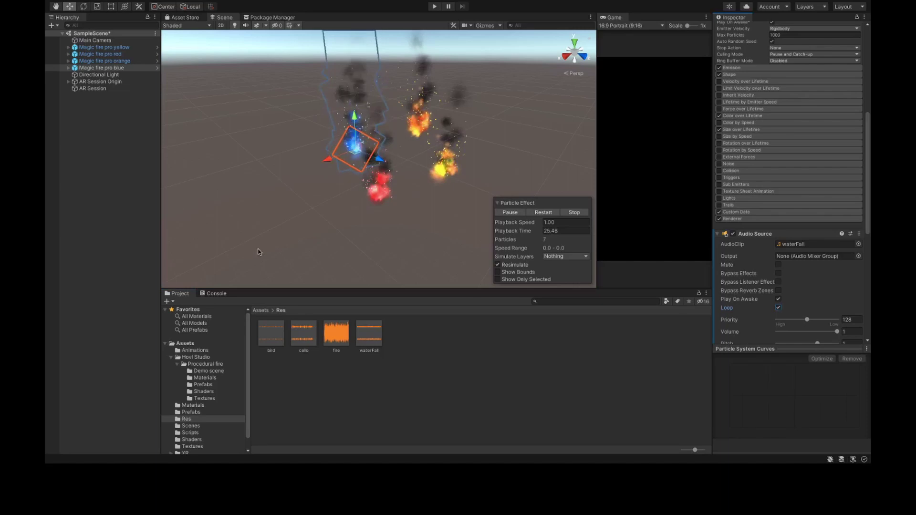
click(85, 187)
click(190, 411)
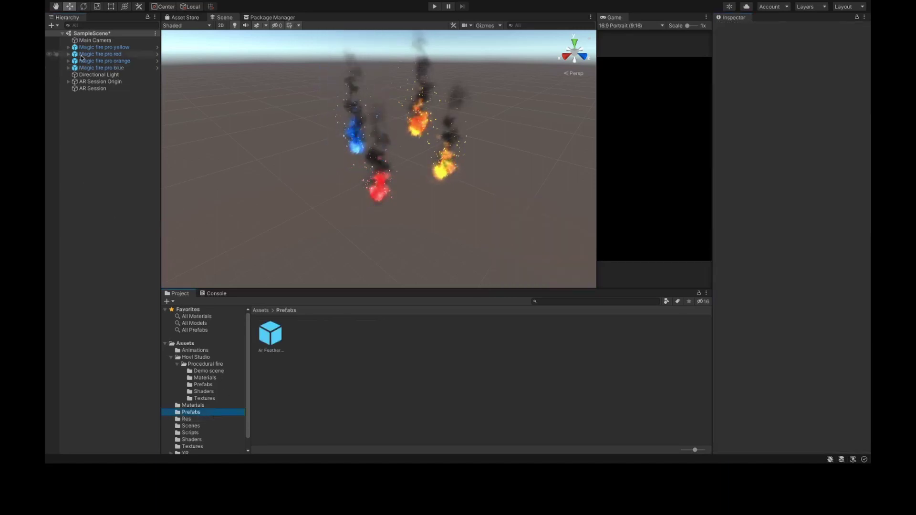
Save the yellow, red, orange and blue fires as Original Prefabs in Assets/Prefabs
click(104, 47)
drag(376, 370, 377, 369)
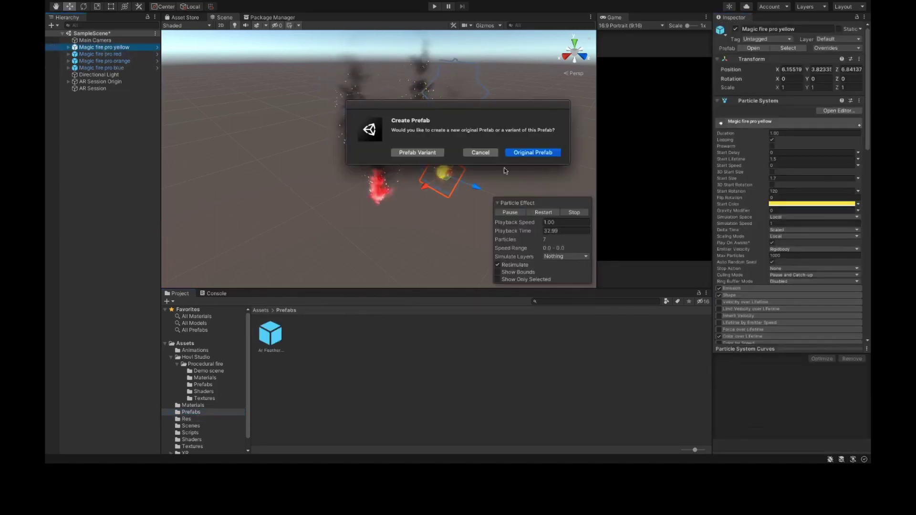
click(532, 152)
drag(99, 53, 366, 348)
click(534, 150)
click(110, 61)
drag(109, 61, 446, 356)
click(533, 150)
click(125, 67)
drag(125, 67, 445, 361)
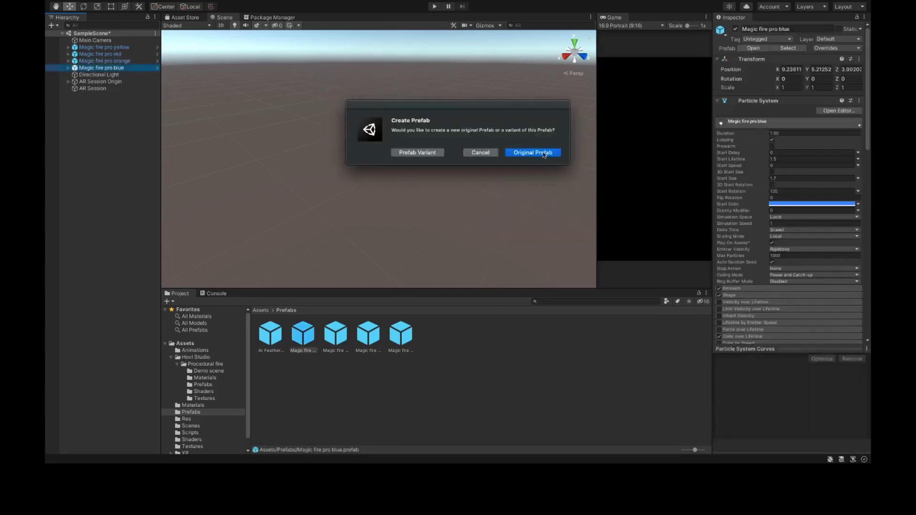
click(543, 154)
Delete all four fire objects from SampleScene
click(109, 50)
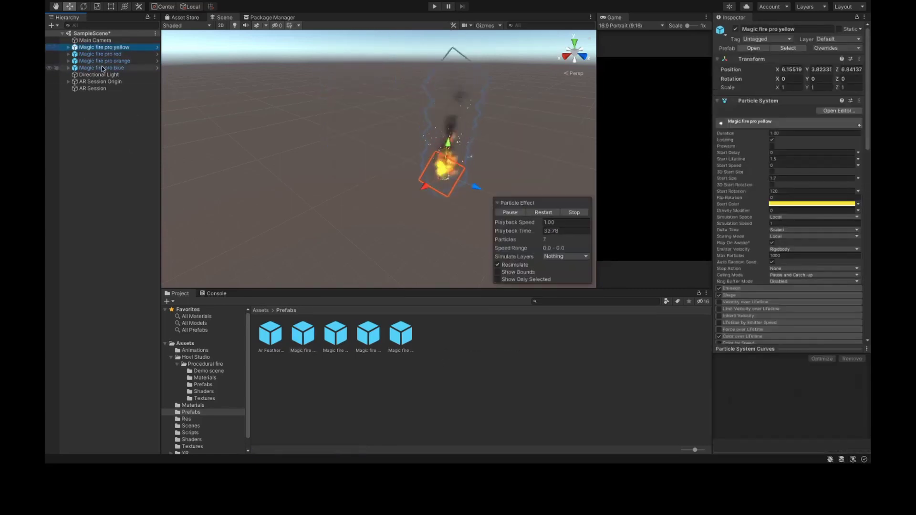
shift+click(95, 67)
right_click(105, 55)
click(137, 115)
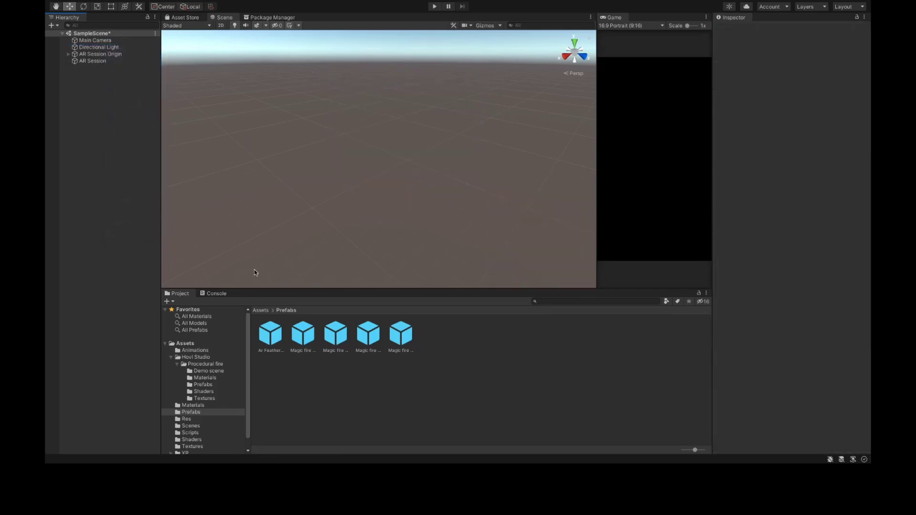
Assign the Ar Feathered Plane Fade prefab to AR Session Origin's AR Plane Manager Plane Prefab
click(100, 55)
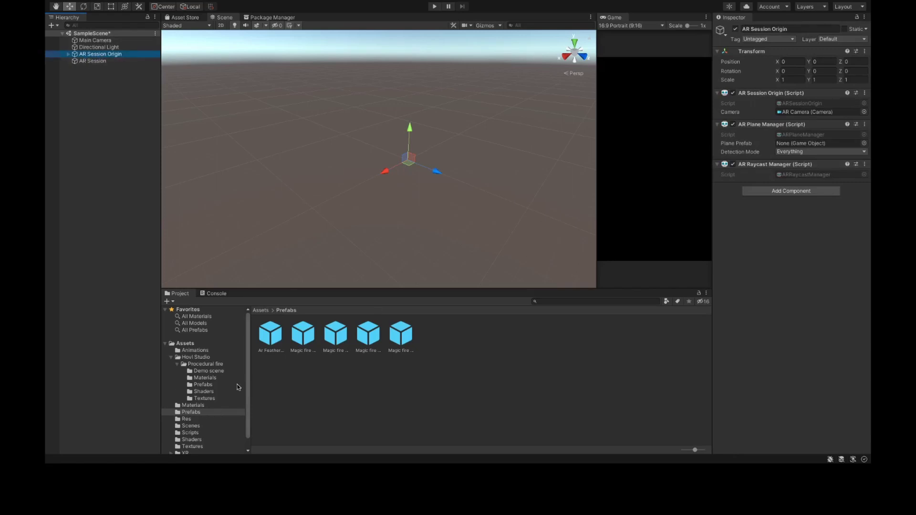
drag(270, 335, 792, 144)
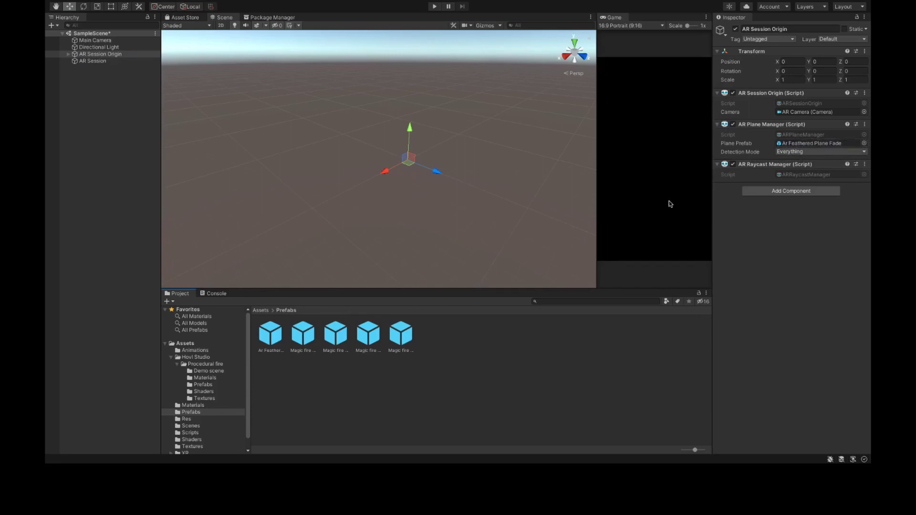
click(190, 432)
Create a C# script named PlaceObjectOnPlane in Scripts and open it in the code editor
right_click(360, 333)
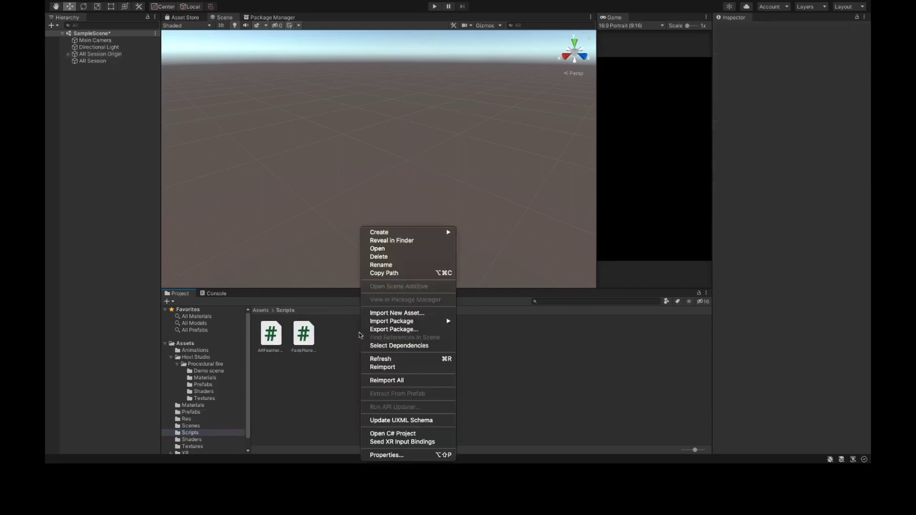
mouse_move(403, 234)
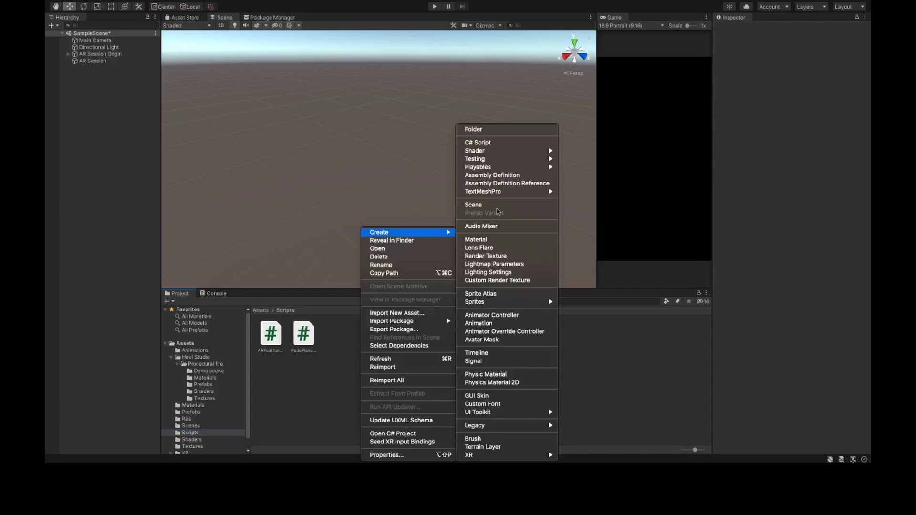
click(493, 143)
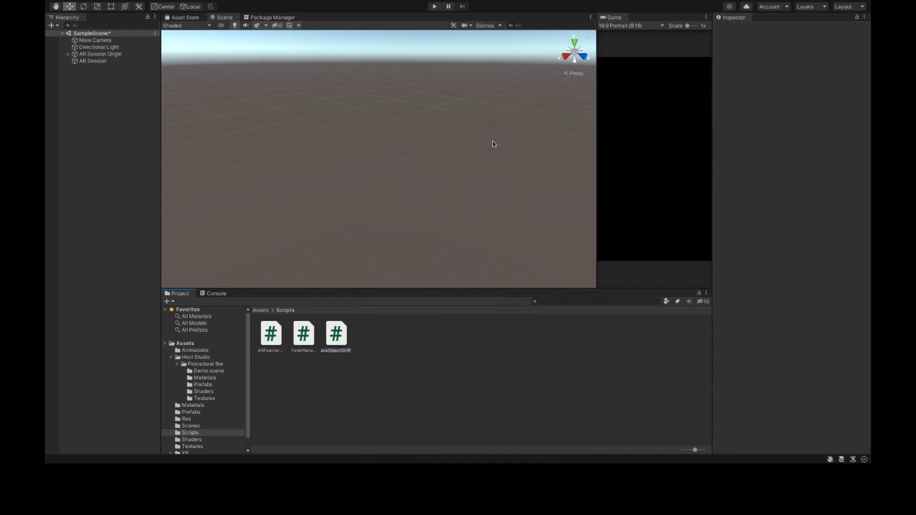
key(Return)
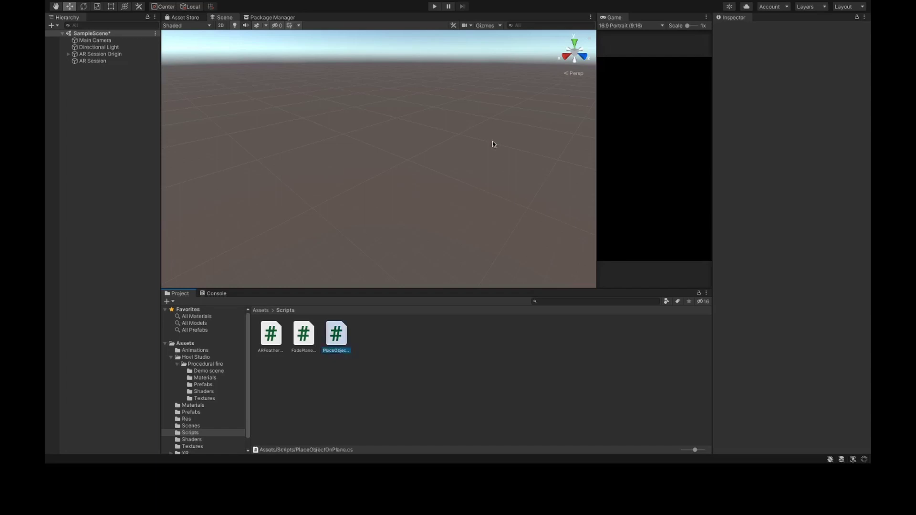
double_click(325, 337)
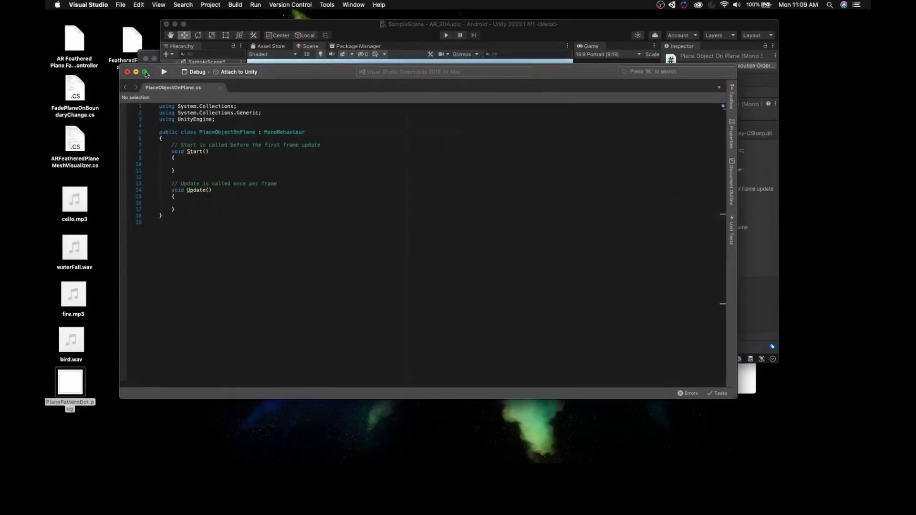
Add 'using UnityEngine.XR.ARFoundation' below the using lines and begin a 'using UnityEngine.' line
click(145, 72)
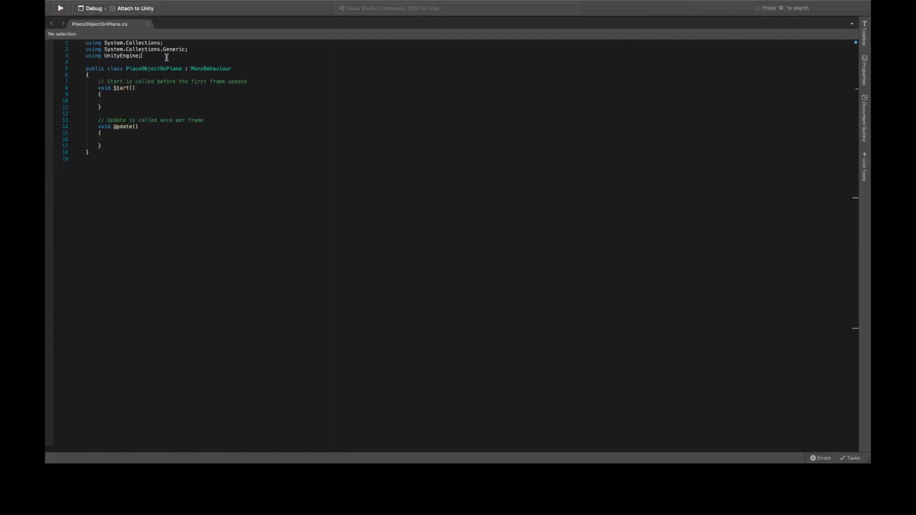
key(Return)
text(using UnityEngine.)
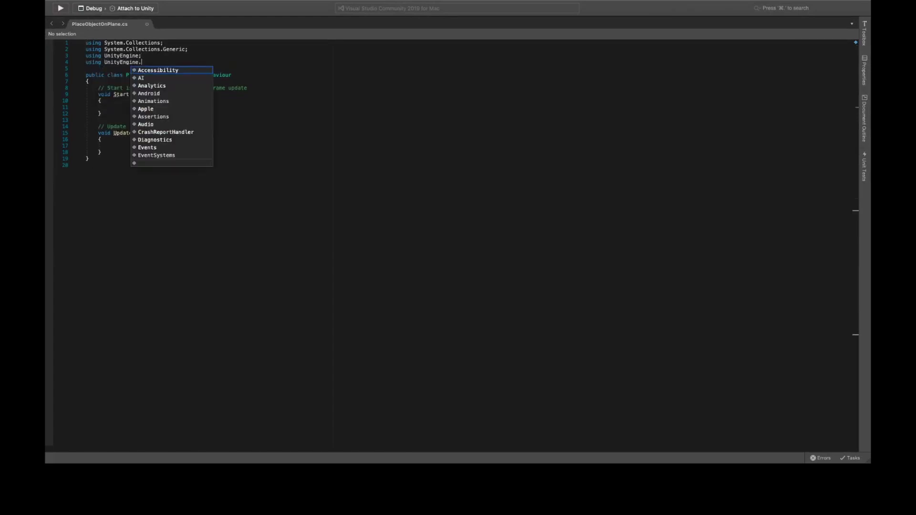
text(XR)
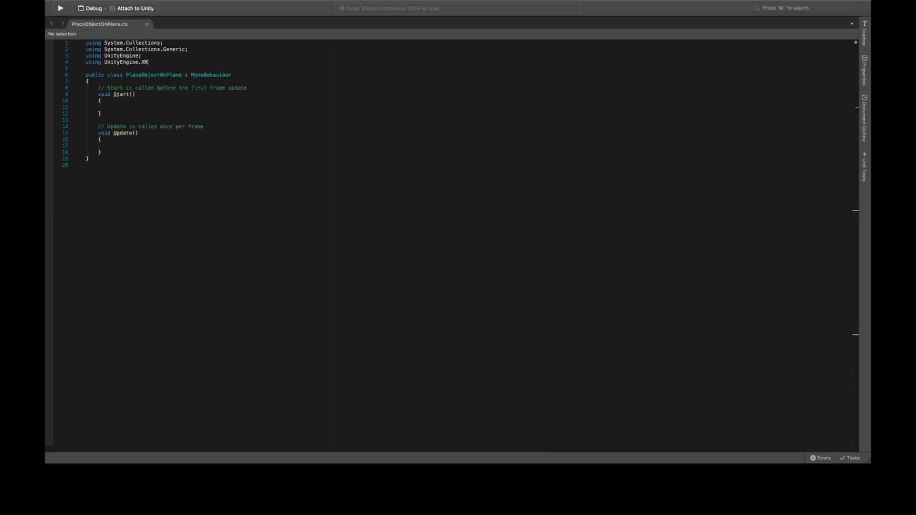
text(.ARFoundation;)
key(Return)
text(using Uni)
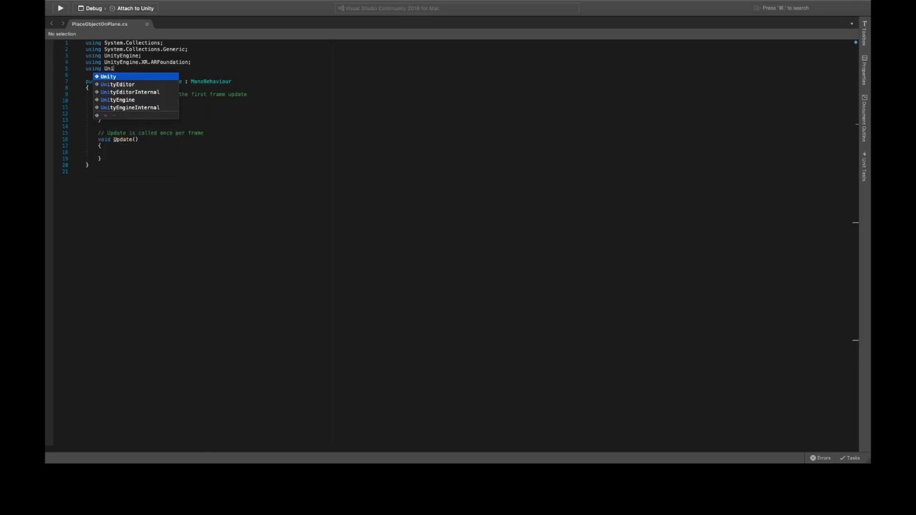